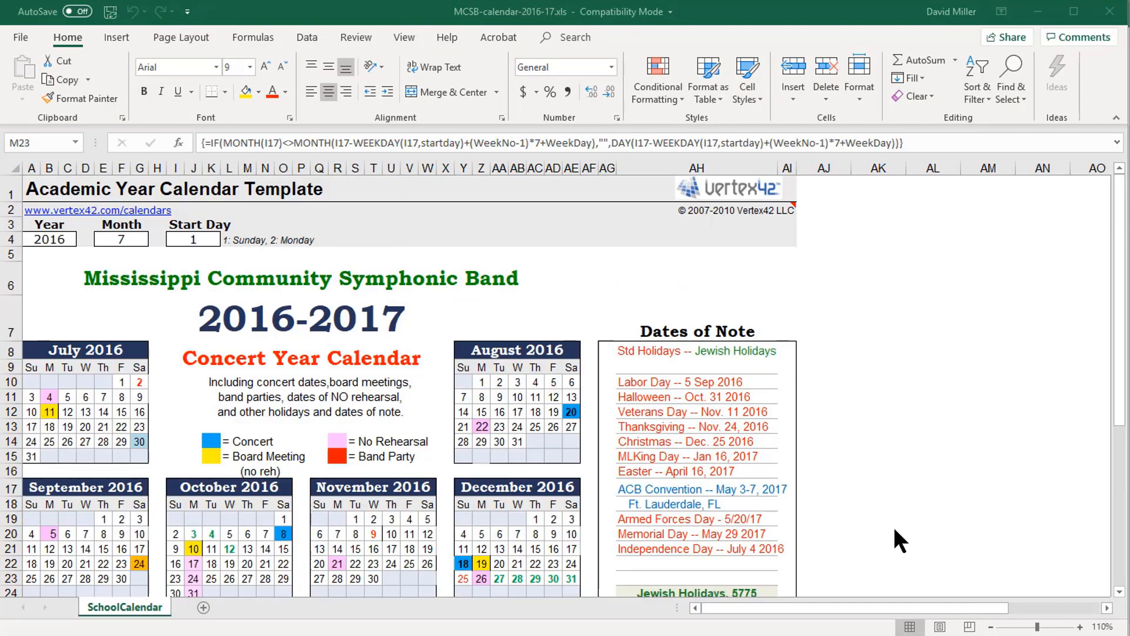
- Look over the concert year calendar sheet and the Vertex42 free calendar templates web page, ending back in the workbook
{"action": "scroll", "coordinate": [894, 526], "scroll_direction": "down", "scroll_amount": 1}
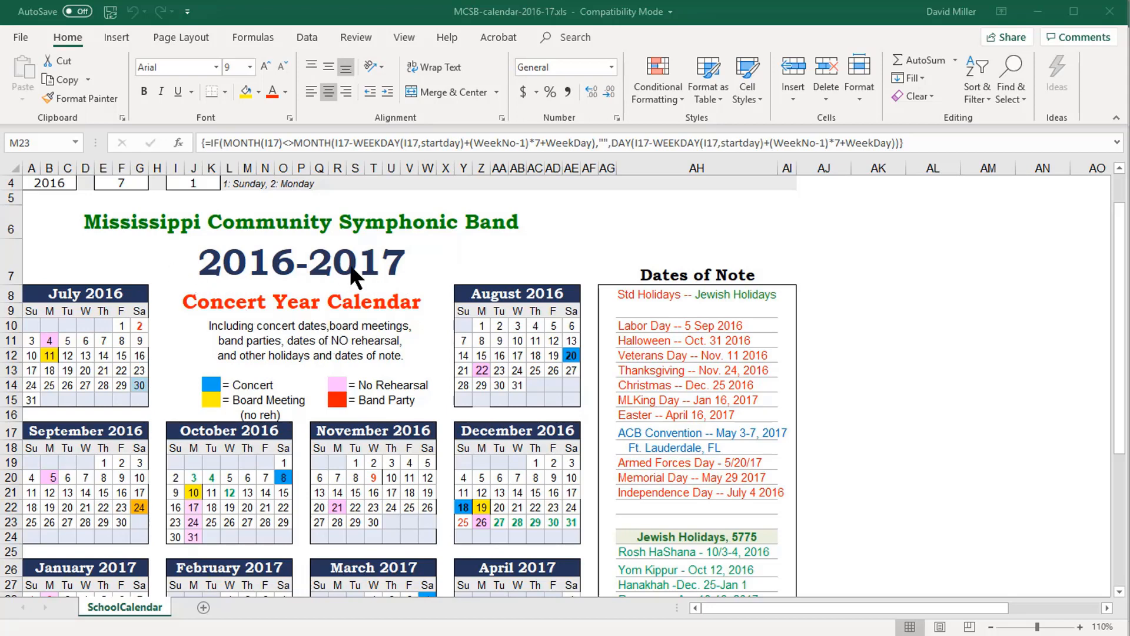
{"action": "scroll", "coordinate": [291, 352], "scroll_direction": "up", "scroll_amount": 1}
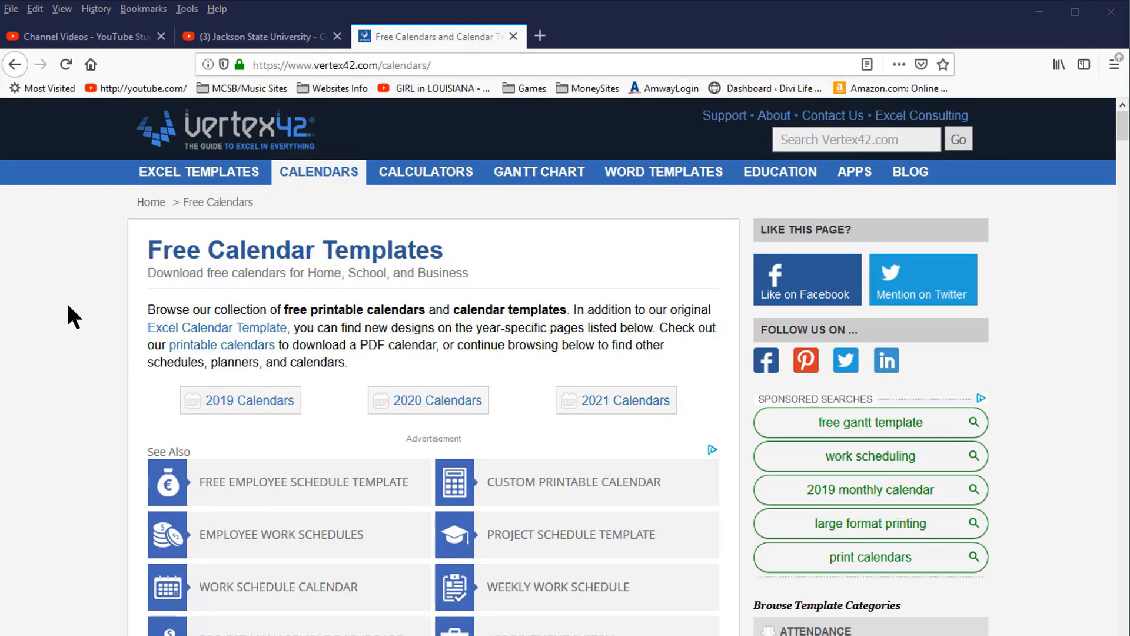
{"action": "scroll", "coordinate": [58, 326], "scroll_direction": "down", "scroll_amount": 1}
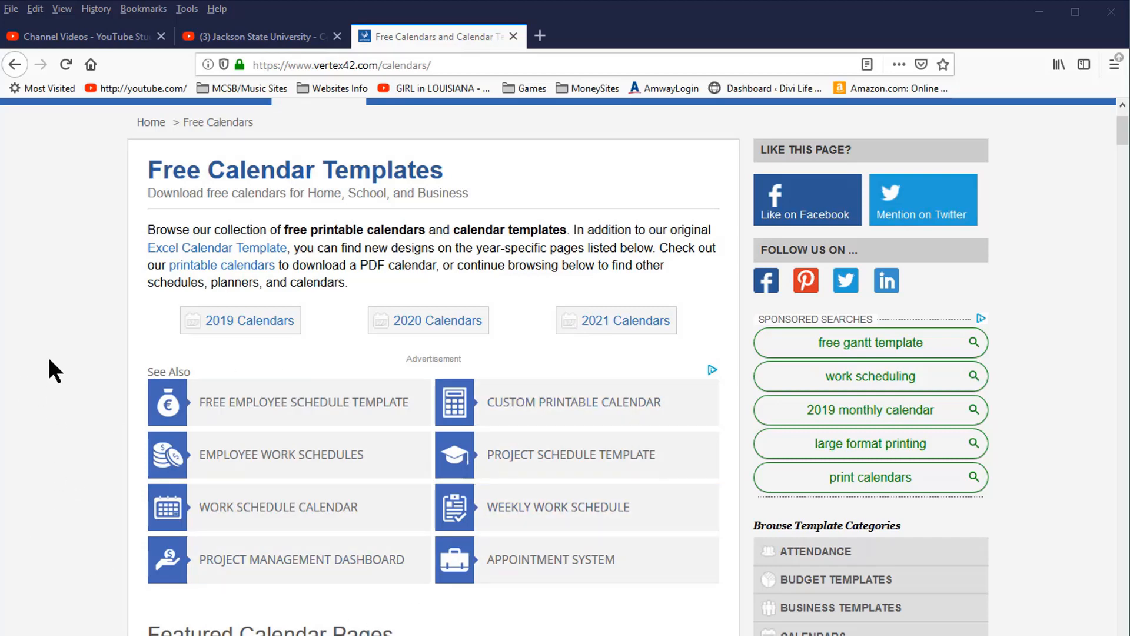
{"action": "key", "text": "alt+Tab"}
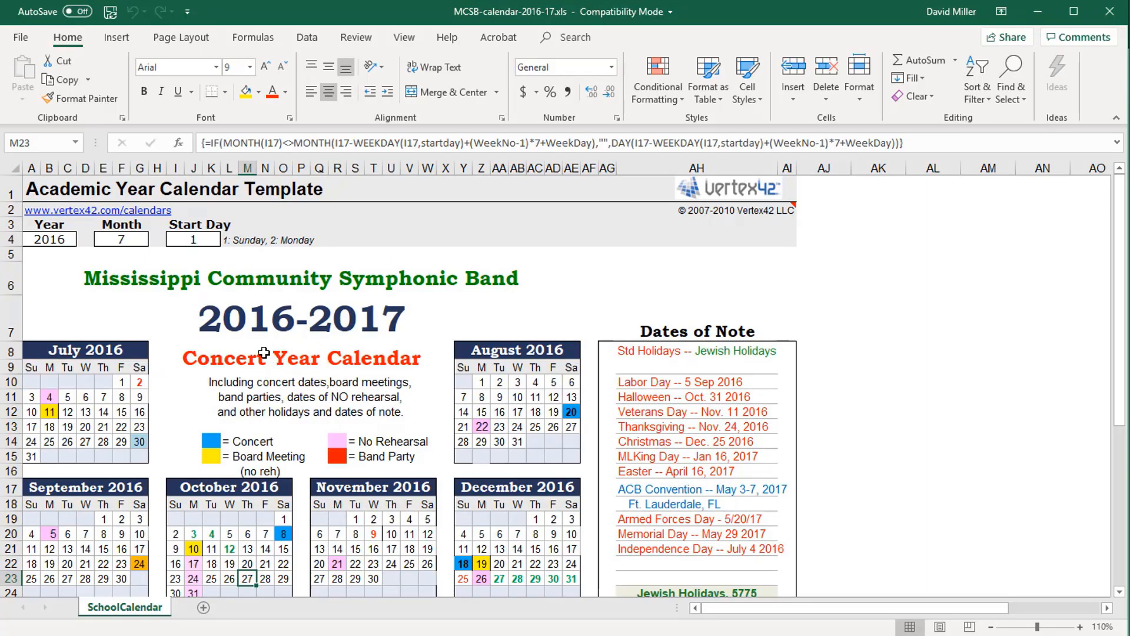
- Inspect the contents behind the school-year title, the Year cell and a July date in the calendar
{"action": "left_click", "coordinate": [248, 322]}
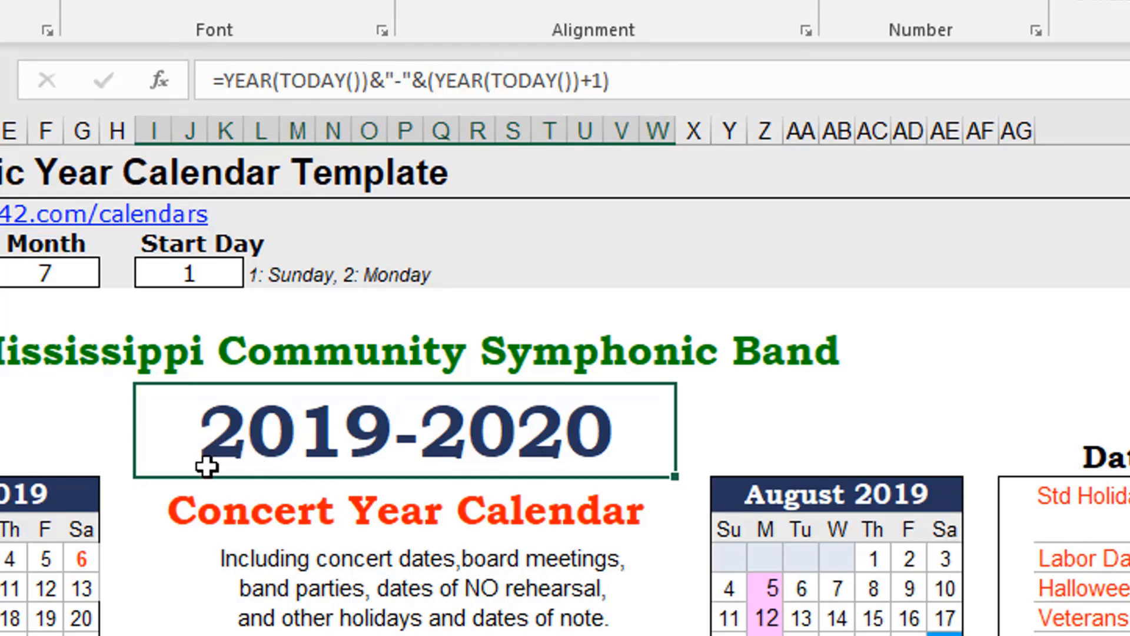
{"action": "left_click", "coordinate": [760, 441]}
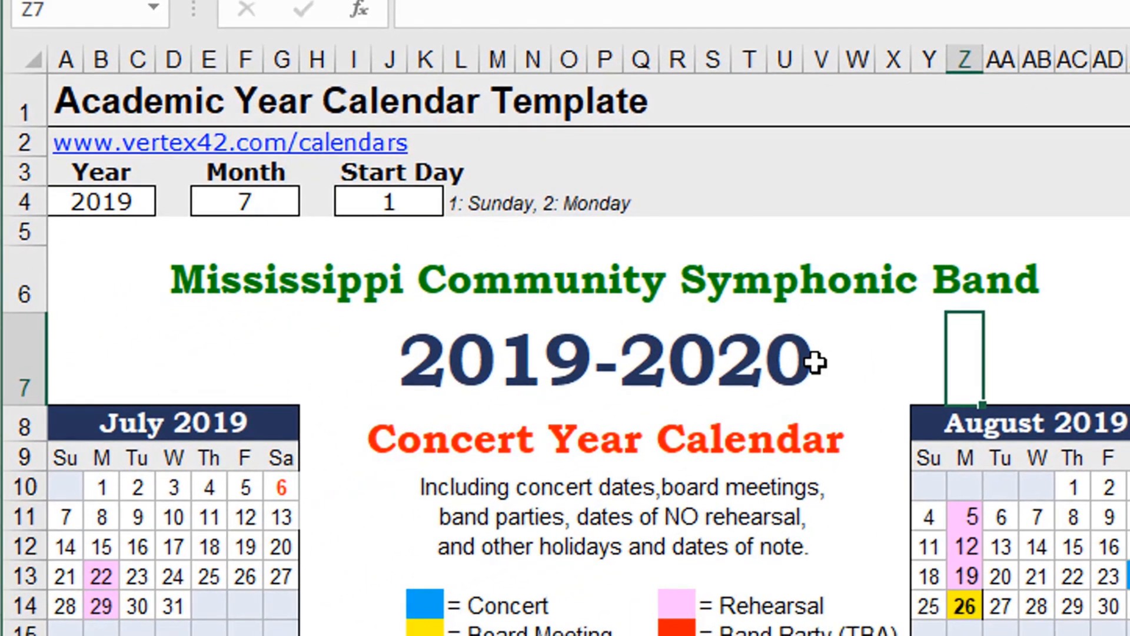
{"action": "left_click", "coordinate": [89, 203]}
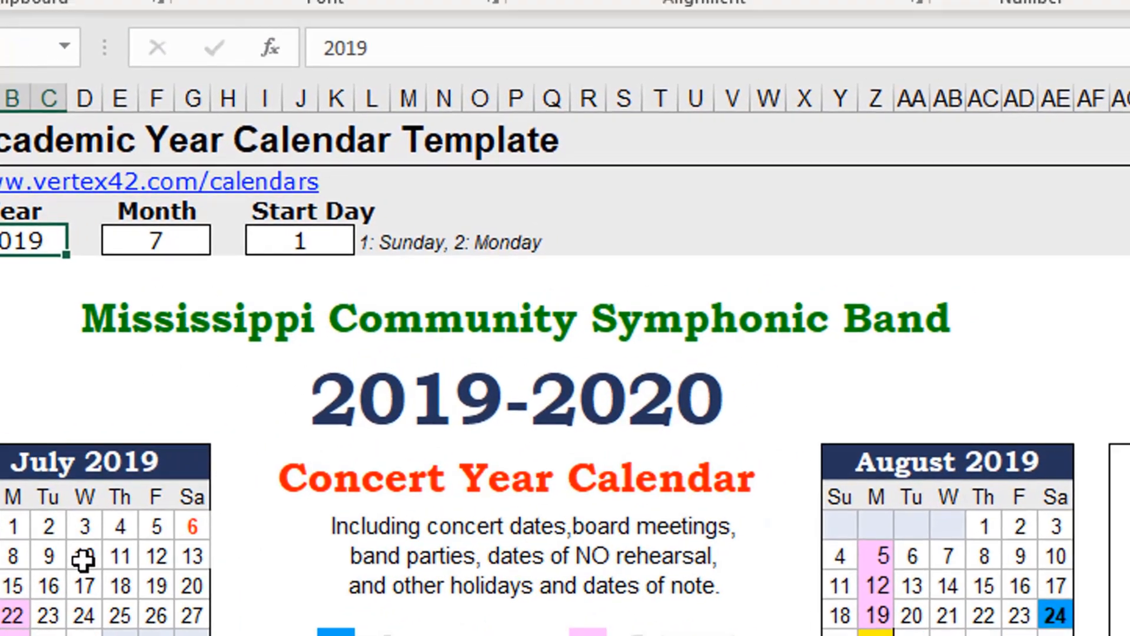
{"action": "left_click", "coordinate": [171, 518]}
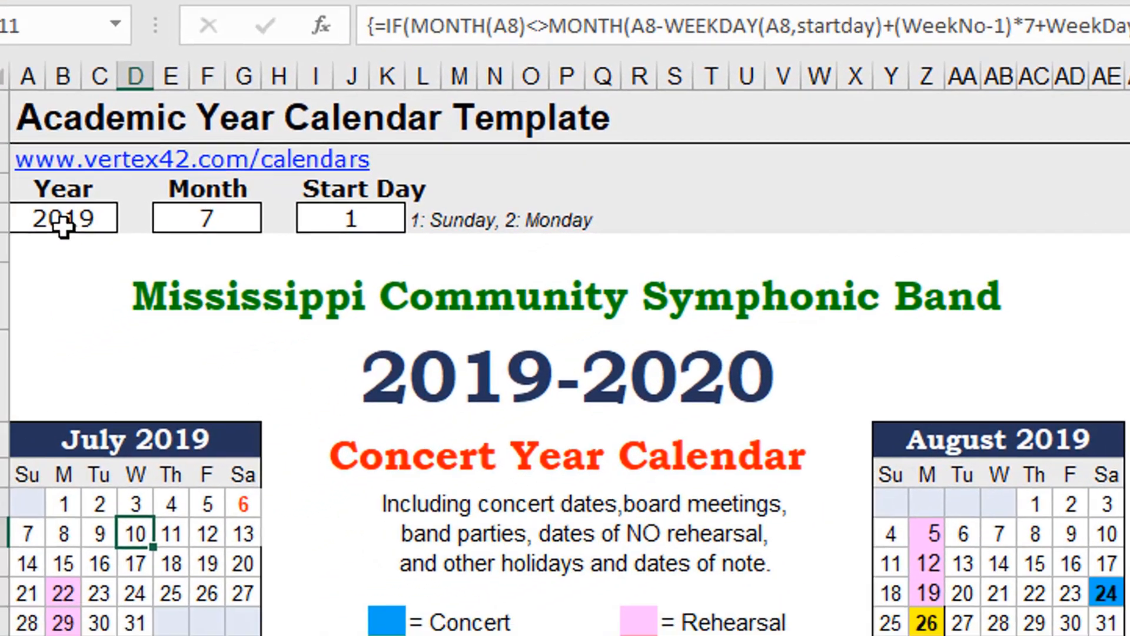
- Set the calendar's Year cell to 2016
{"action": "left_click", "coordinate": [101, 206]}
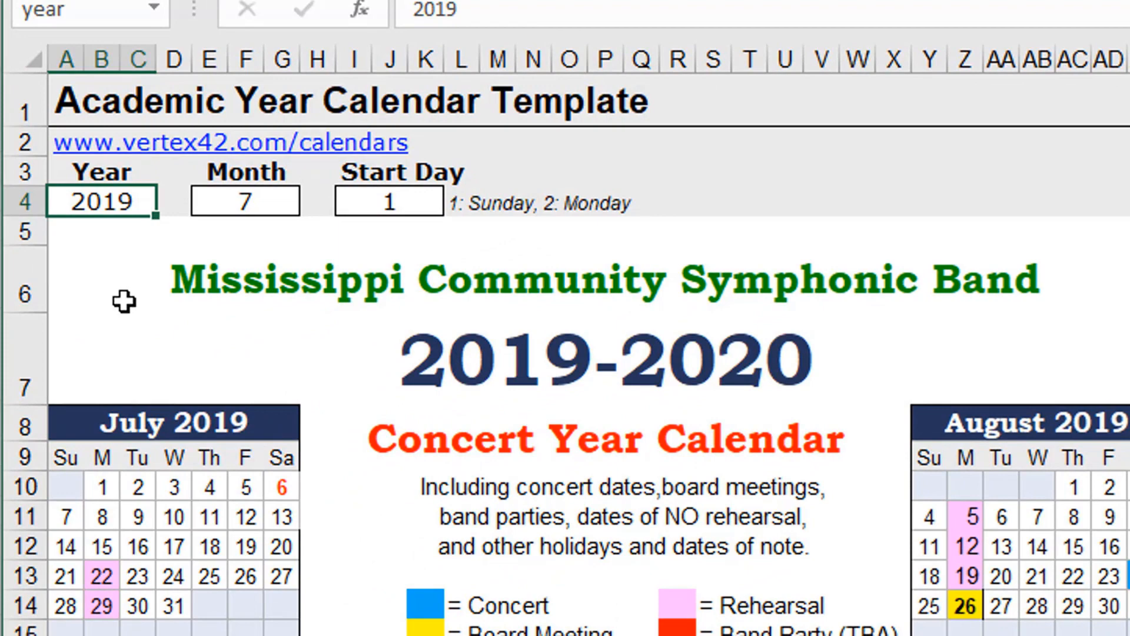
{"action": "type", "text": "2016"}
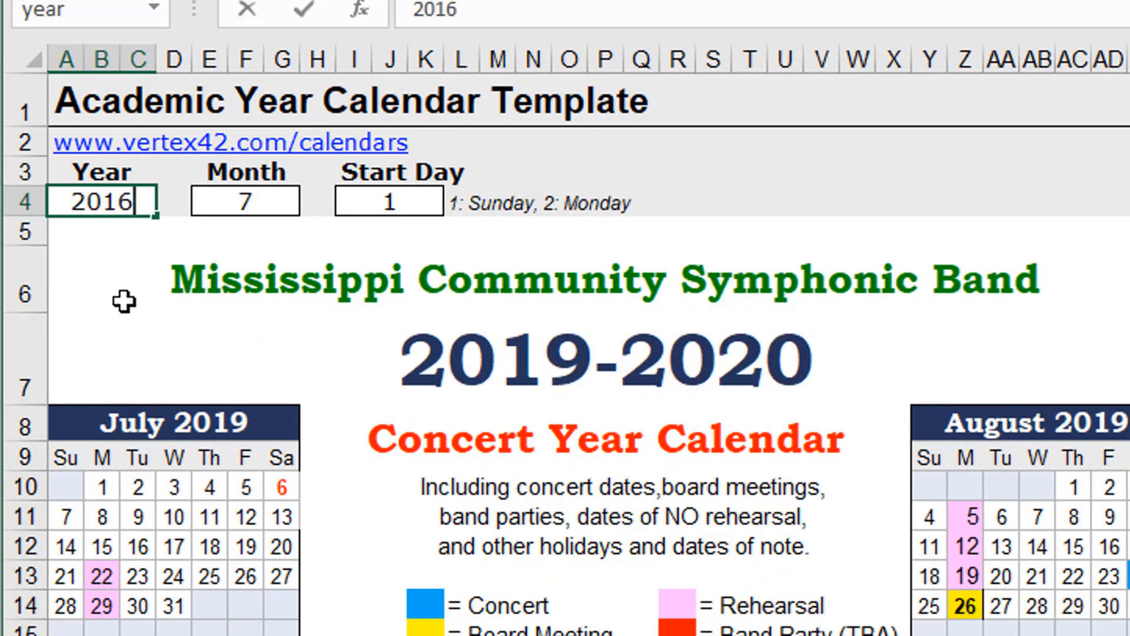
{"action": "key", "text": "Return"}
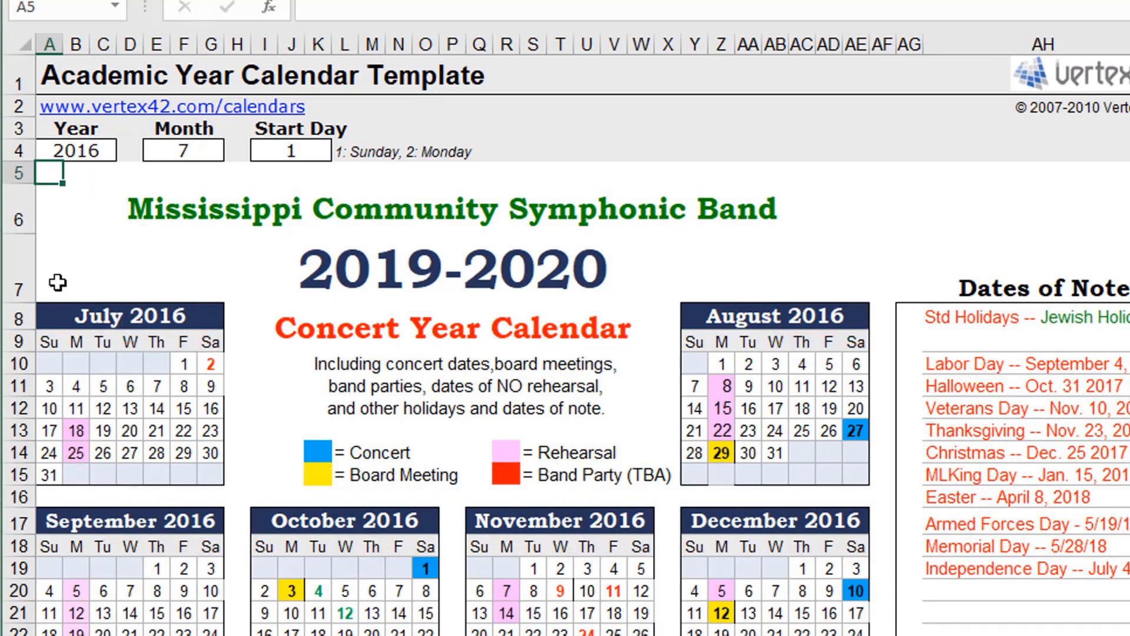
- Set the calendar's Year cell to 2019
{"action": "key", "text": "Up"}
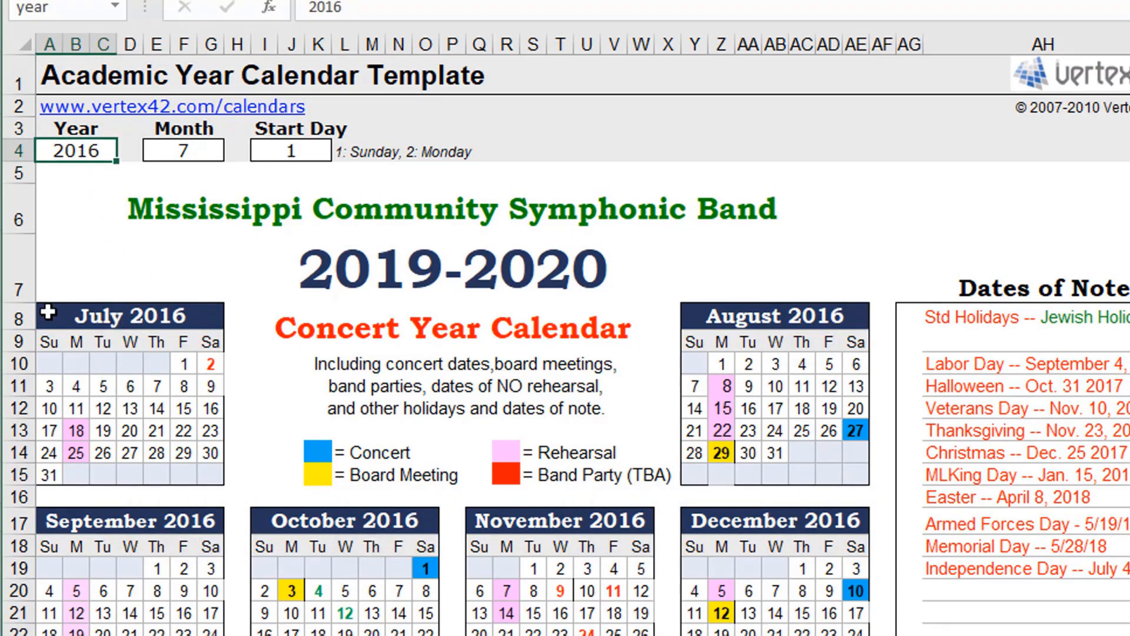
{"action": "type", "text": "2019"}
{"action": "key", "text": "Return"}
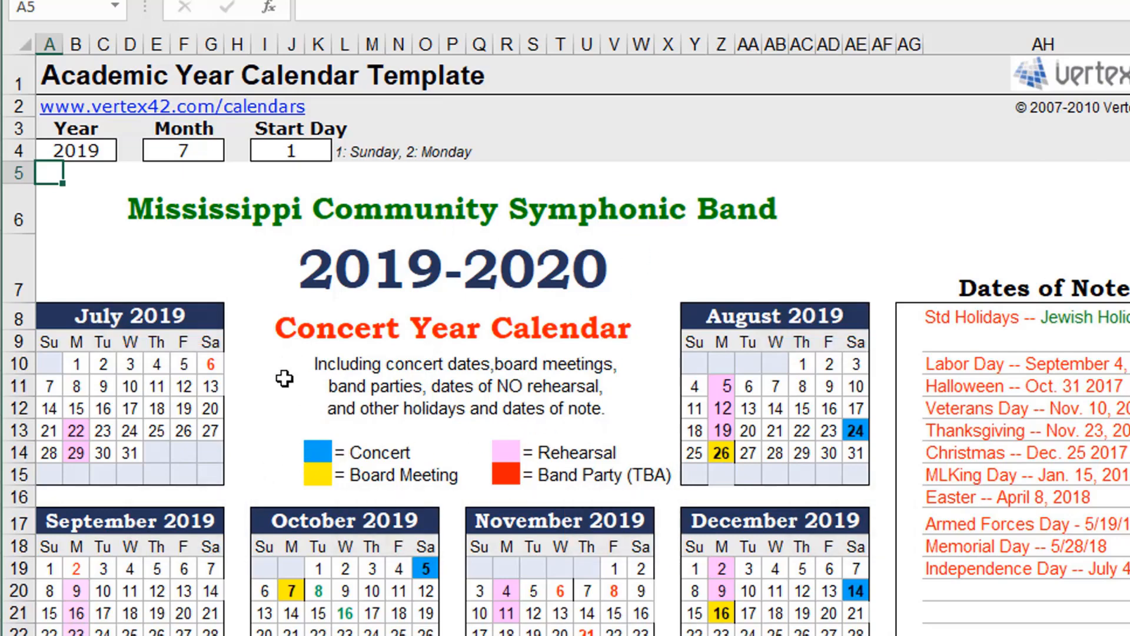
- Examine the color legend for concerts, rehearsals, board meetings and band parties, and the Dates of Note list
{"action": "left_click", "coordinate": [316, 453]}
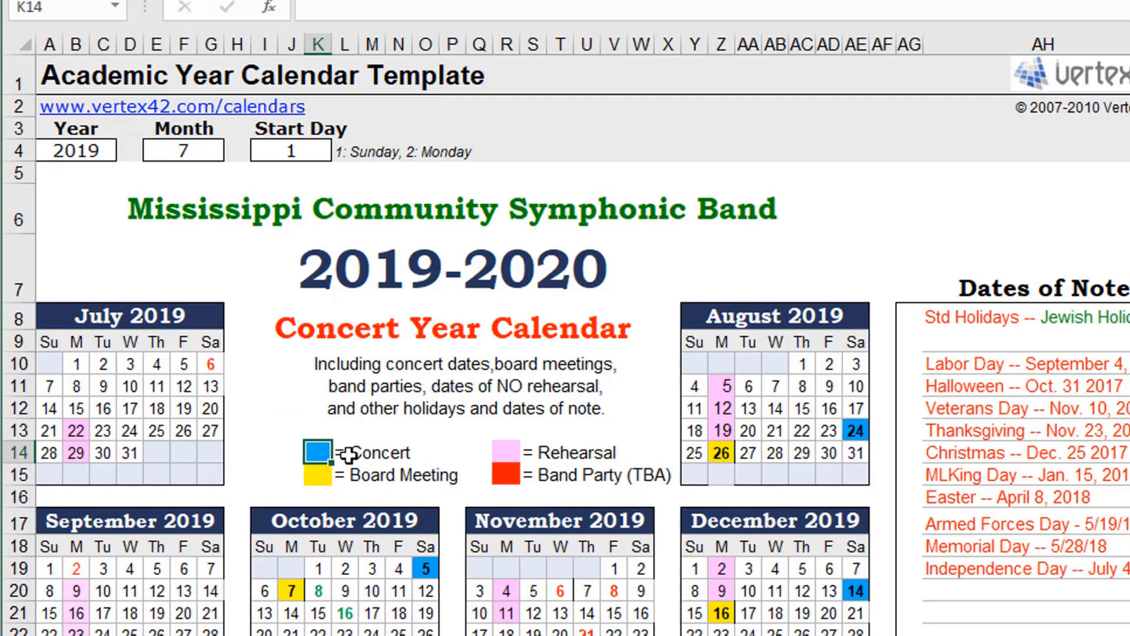
{"action": "left_click", "coordinate": [509, 452]}
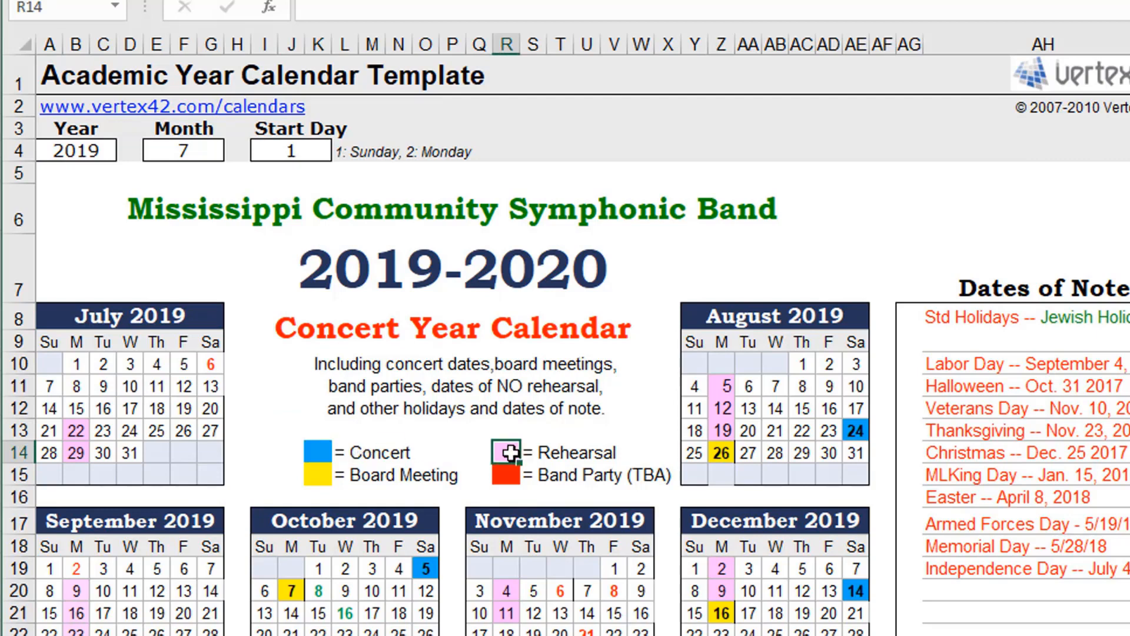
{"action": "left_click", "coordinate": [314, 481]}
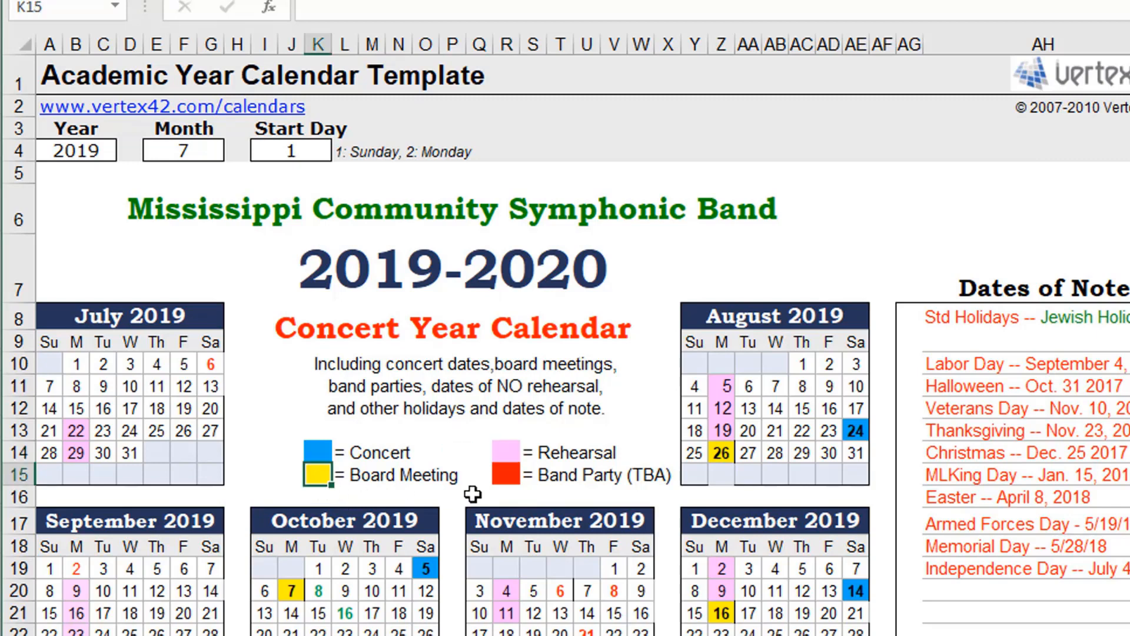
{"action": "left_click", "coordinate": [502, 478]}
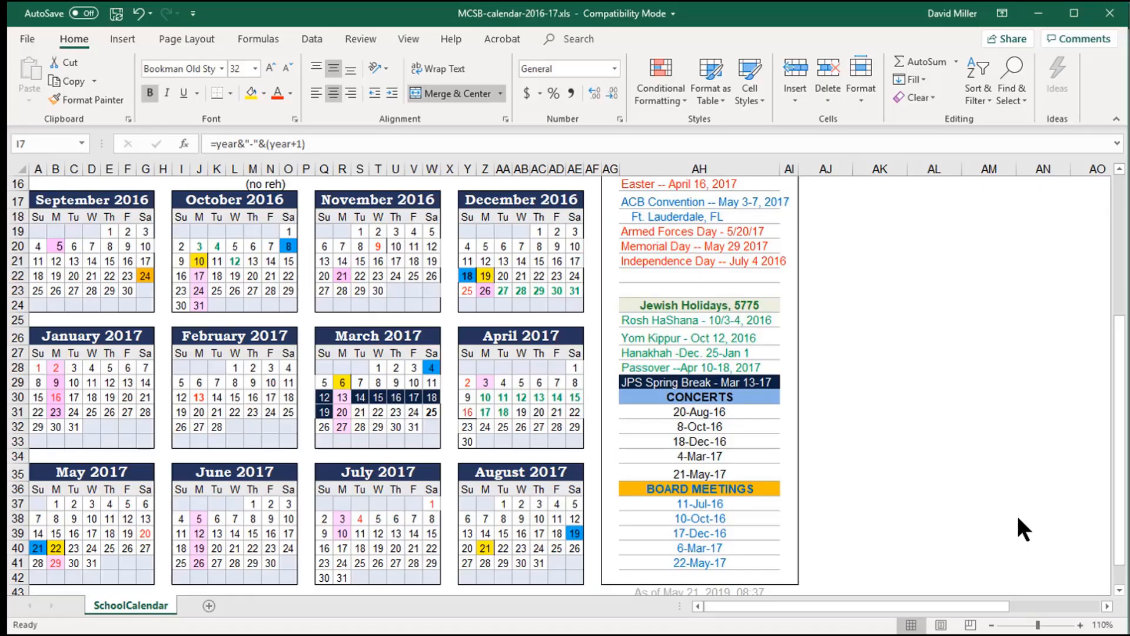
{"action": "scroll", "coordinate": [945, 393], "scroll_direction": "up", "scroll_amount": 5}
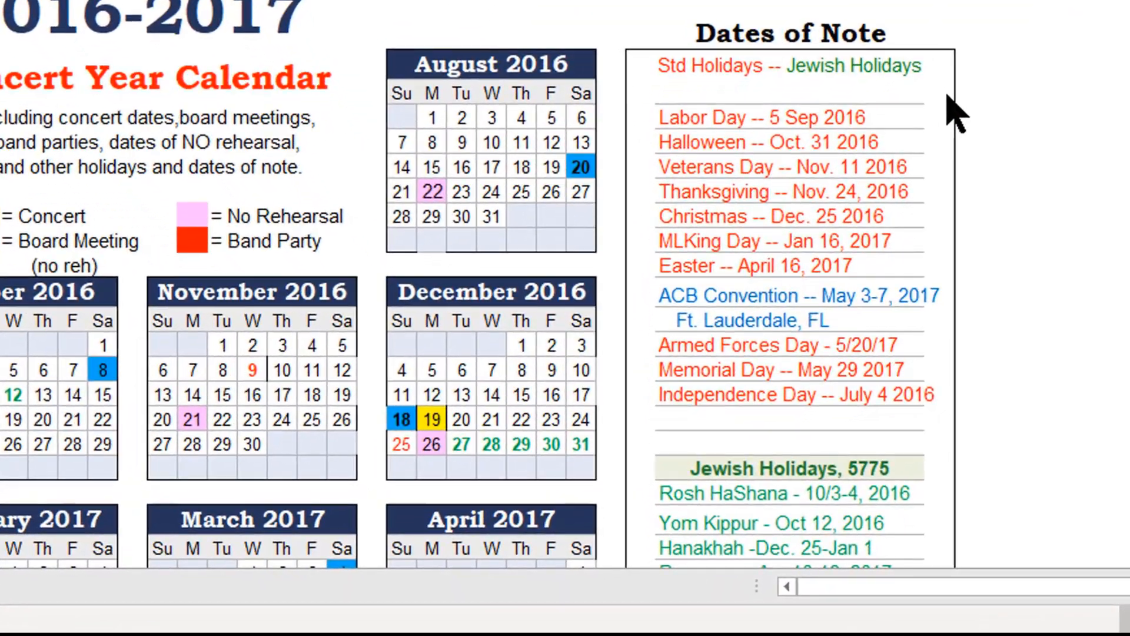
{"action": "scroll", "coordinate": [976, 143], "scroll_direction": "down", "scroll_amount": 5}
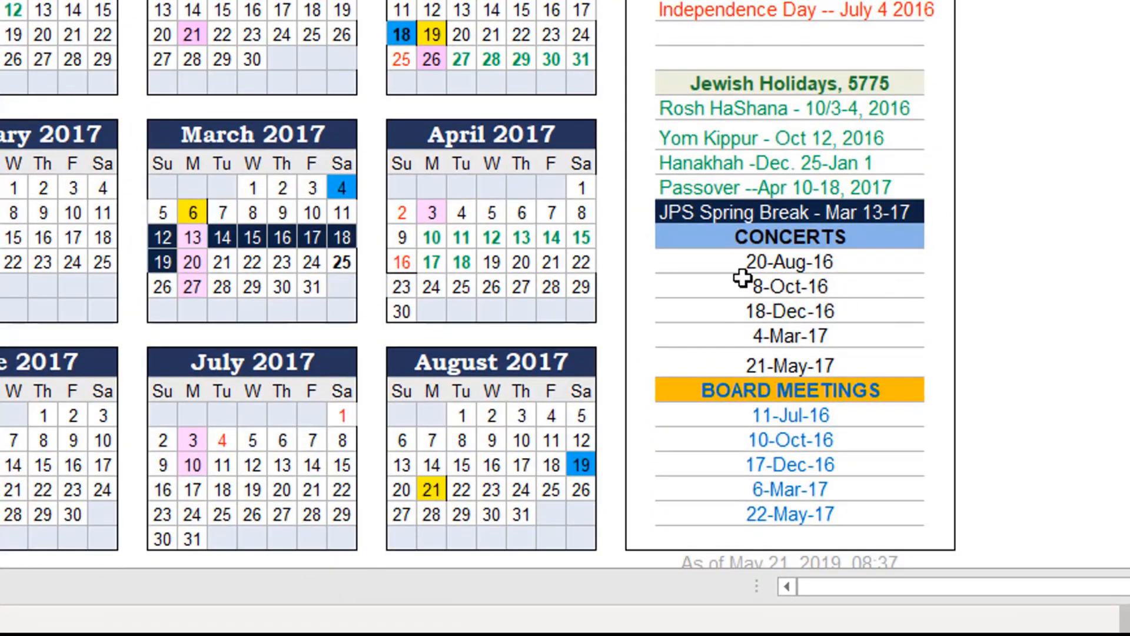
- Change the first date in the CONCERTS list to 8/24/2019
{"action": "left_click", "coordinate": [760, 268]}
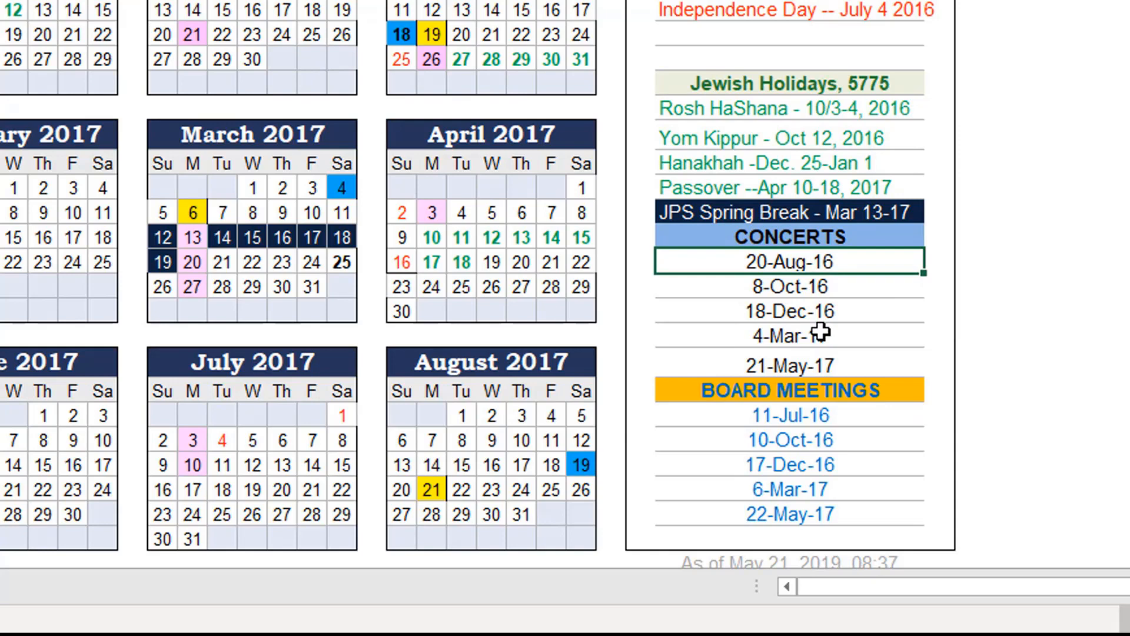
{"action": "key", "text": "F2"}
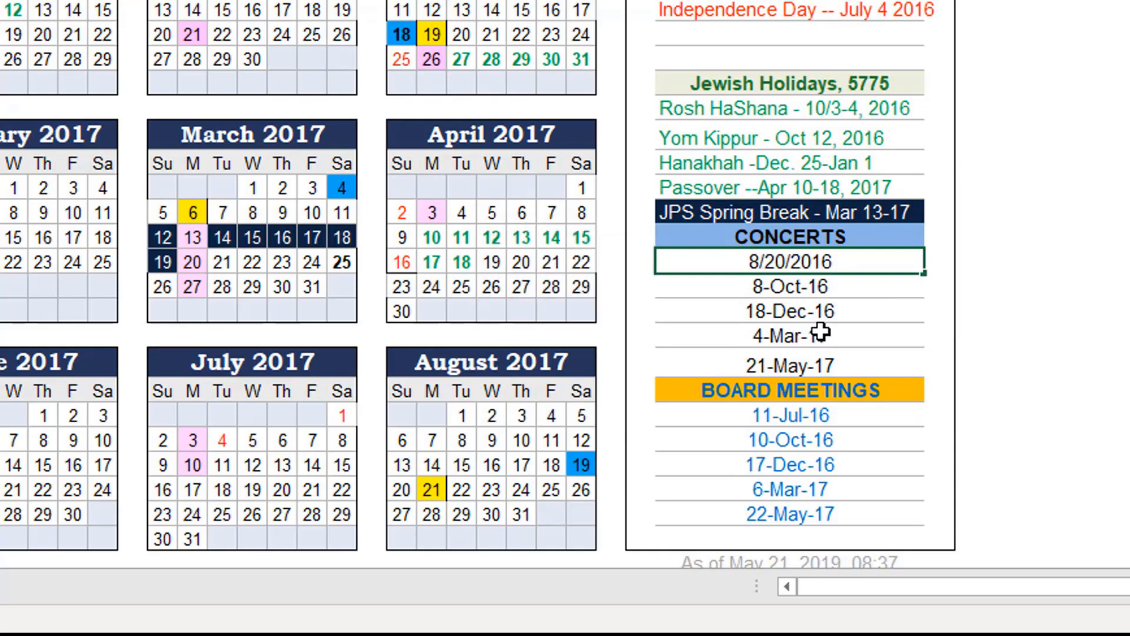
{"action": "key", "text": "Left"}
{"action": "key", "text": "Left"}
{"action": "key", "text": "Left"}
{"action": "key", "text": "Left"}
{"action": "key", "text": "Left"}
{"action": "key", "text": "Delete"}
{"action": "key", "text": "Delete"}
{"action": "type", "text": "4"}
{"action": "key", "text": "BackSpace"}
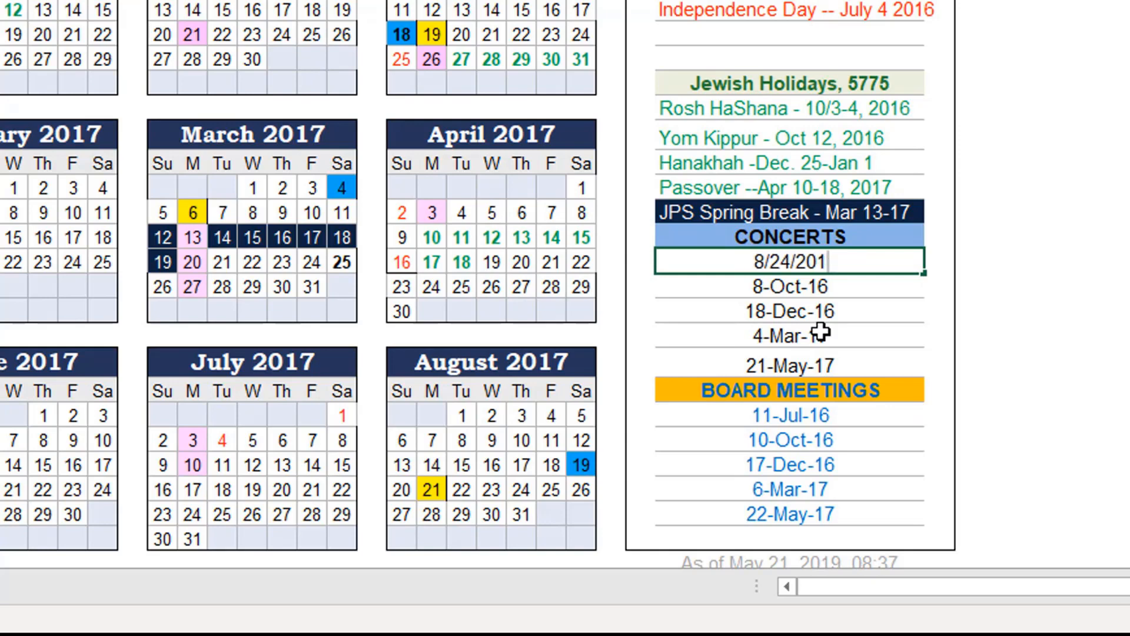
{"action": "type", "text": "9"}
{"action": "key", "text": "Return"}
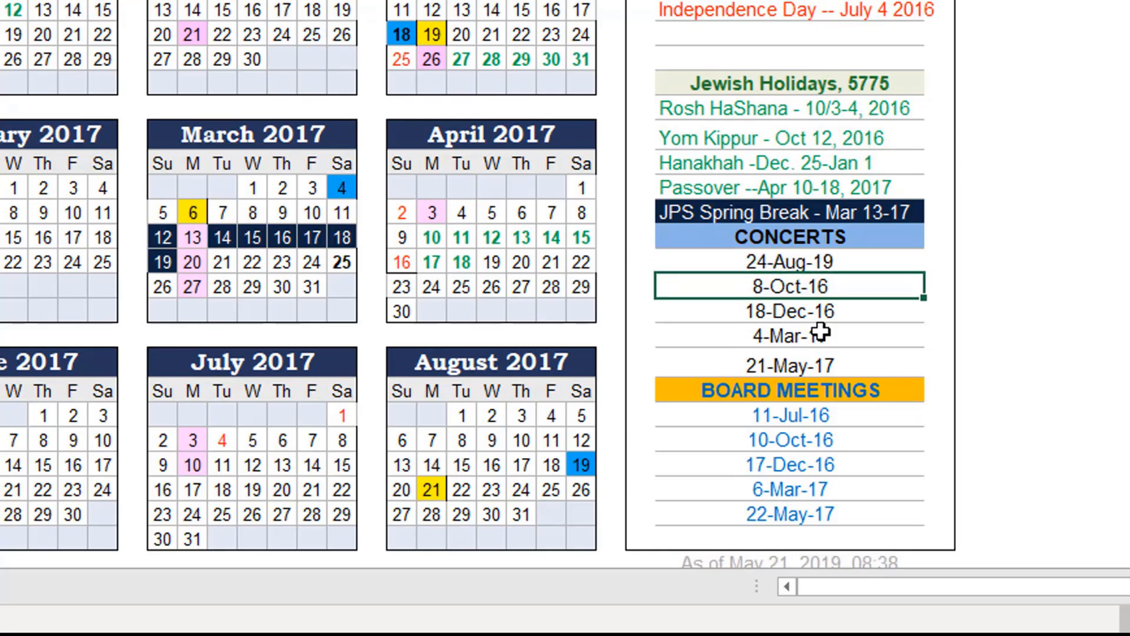
- Change the second date in the CONCERTS list to 10/5/2019
{"action": "key", "text": "F2"}
{"action": "key", "text": "Left"}
{"action": "key", "text": "Left"}
{"action": "key", "text": "Left"}
{"action": "key", "text": "Left"}
{"action": "key", "text": "Left"}
{"action": "key", "text": "BackSpace"}
{"action": "type", "text": "5"}
{"action": "key", "text": "End"}
{"action": "key", "text": "BackSpace"}
{"action": "type", "text": "9"}
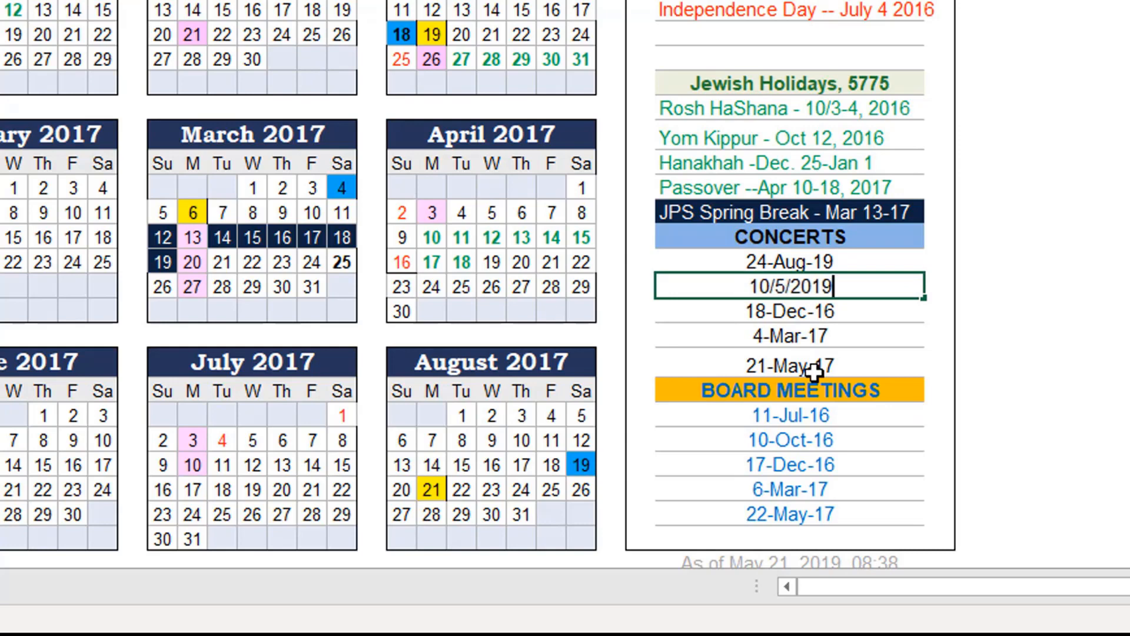
{"action": "key", "text": "Return"}
- Change the third date in the CONCERTS list to 12/14/2019
{"action": "key", "text": "F2"}
{"action": "key", "text": "Left"}
{"action": "key", "text": "Left"}
{"action": "key", "text": "Left"}
{"action": "key", "text": "Left"}
{"action": "key", "text": "Left"}
{"action": "key", "text": "BackSpace"}
{"action": "type", "text": "4"}
{"action": "key", "text": "End"}
{"action": "key", "text": "BackSpace"}
{"action": "type", "text": "9"}
{"action": "key", "text": "Return"}
- Change the fourth date in the CONCERTS list to 3/7/20
{"action": "key", "text": "F2"}
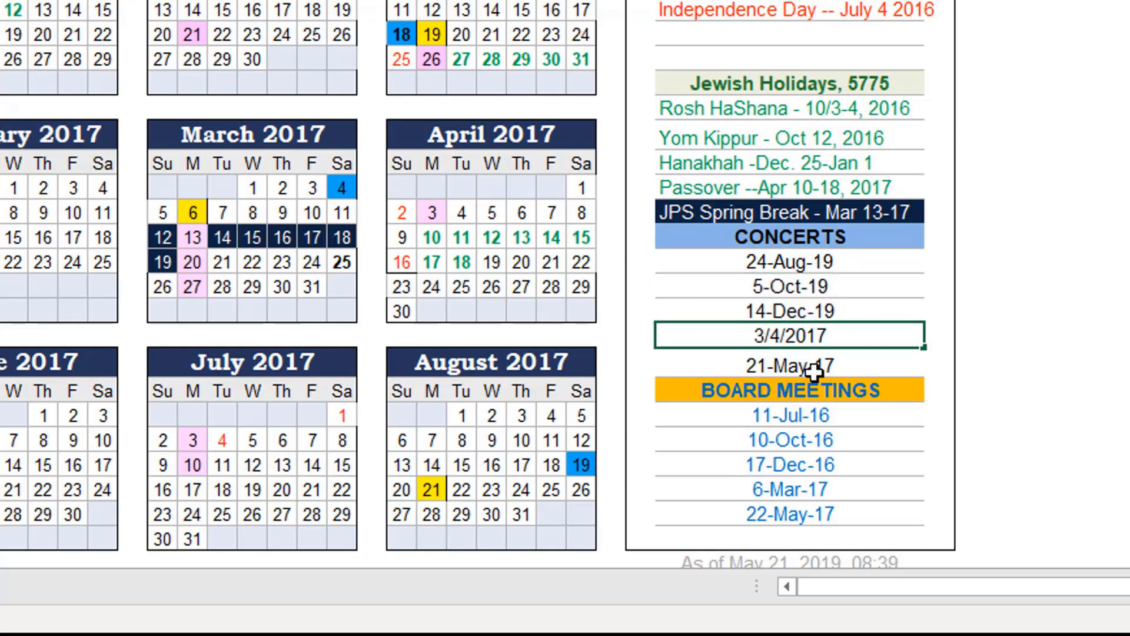
{"action": "key", "text": "Left"}
{"action": "key", "text": "Left"}
{"action": "key", "text": "Left"}
{"action": "key", "text": "Left"}
{"action": "key", "text": "Left"}
{"action": "key", "text": "BackSpace"}
{"action": "type", "text": "7"}
{"action": "key", "text": "End"}
{"action": "key", "text": "BackSpace"}
{"action": "key", "text": "BackSpace"}
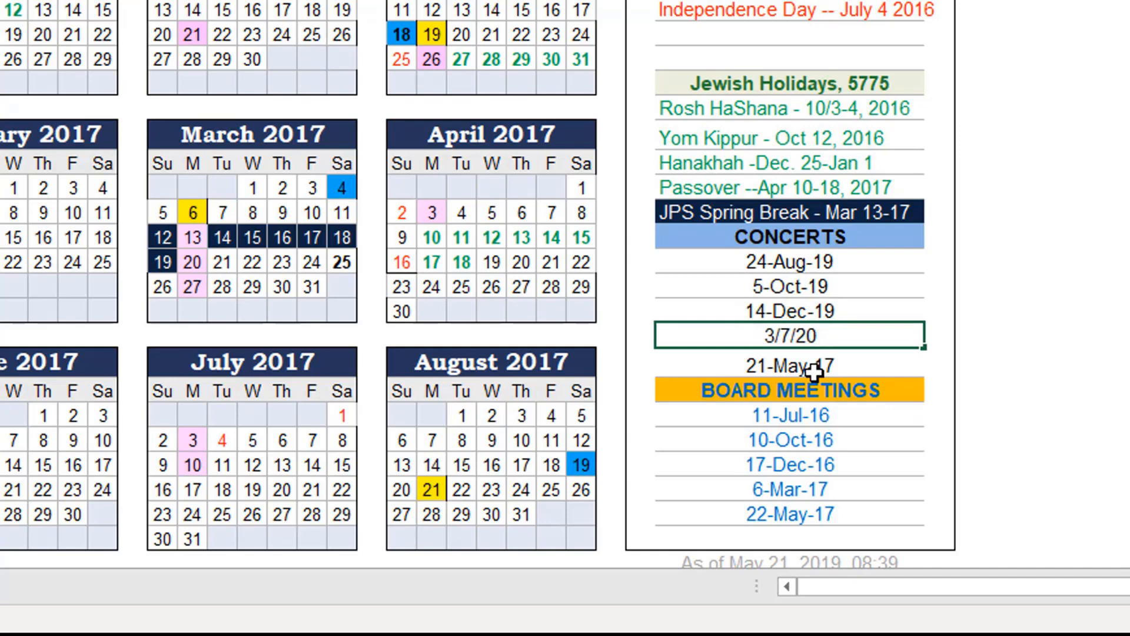
{"action": "key", "text": "Return"}
- Change the last date in the CONCERTS list to 5/16/20 and go back to the first concert date
{"action": "key", "text": "F2"}
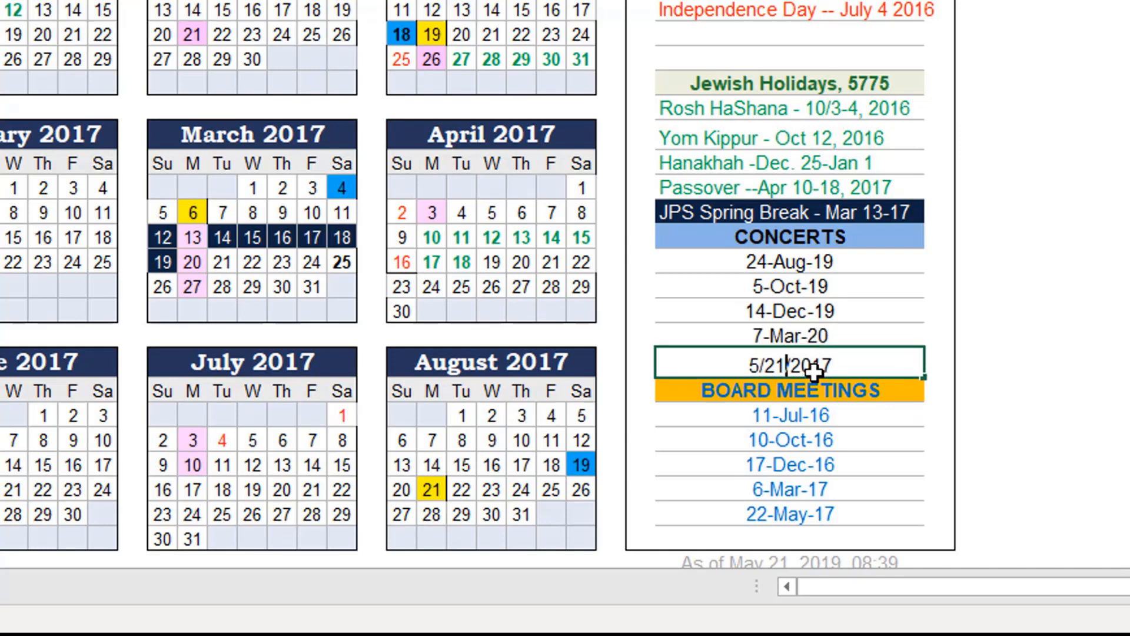
{"action": "key", "text": "Left"}
{"action": "key", "text": "Left"}
{"action": "key", "text": "Left"}
{"action": "key", "text": "Left"}
{"action": "key", "text": "Left"}
{"action": "key", "text": "BackSpace"}
{"action": "key", "text": "BackSpace"}
{"action": "type", "text": "16"}
{"action": "key", "text": "End"}
{"action": "key", "text": "BackSpace"}
{"action": "key", "text": "BackSpace"}
{"action": "key", "text": "ctrl+Return"}
{"action": "key", "text": "Up"}
{"action": "key", "text": "Up"}
{"action": "key", "text": "Up"}
{"action": "key", "text": "Up"}
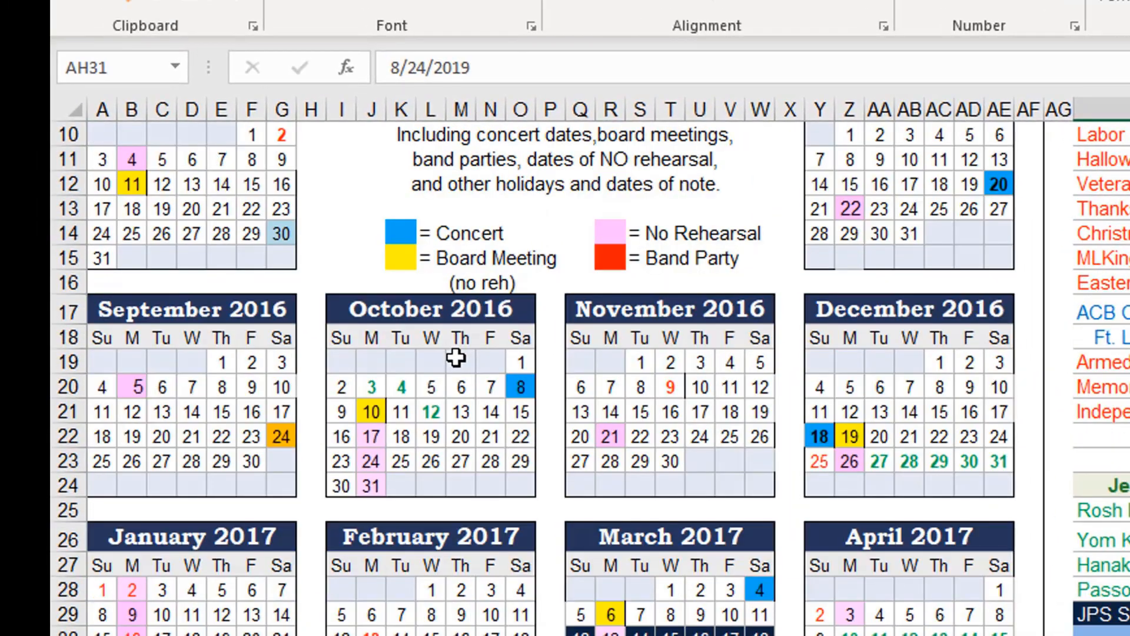
- Copy the blue concert formatting from August 17 to August 24 in the August 2019 calendar with Format Painter
{"action": "key", "text": "ctrl+Home"}
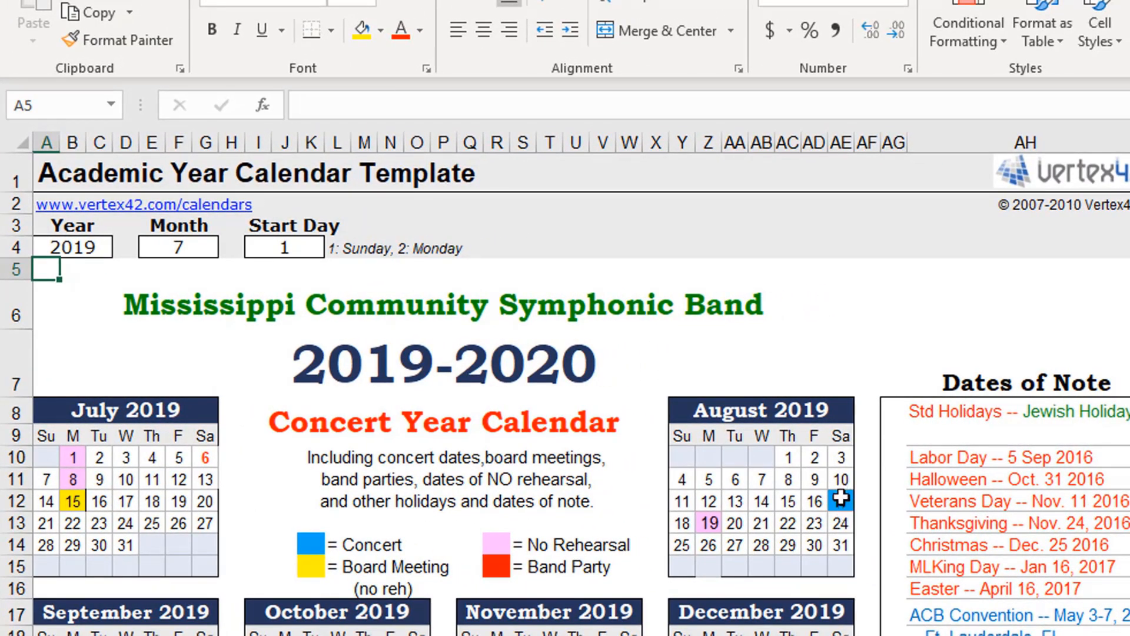
{"action": "left_click", "coordinate": [840, 502]}
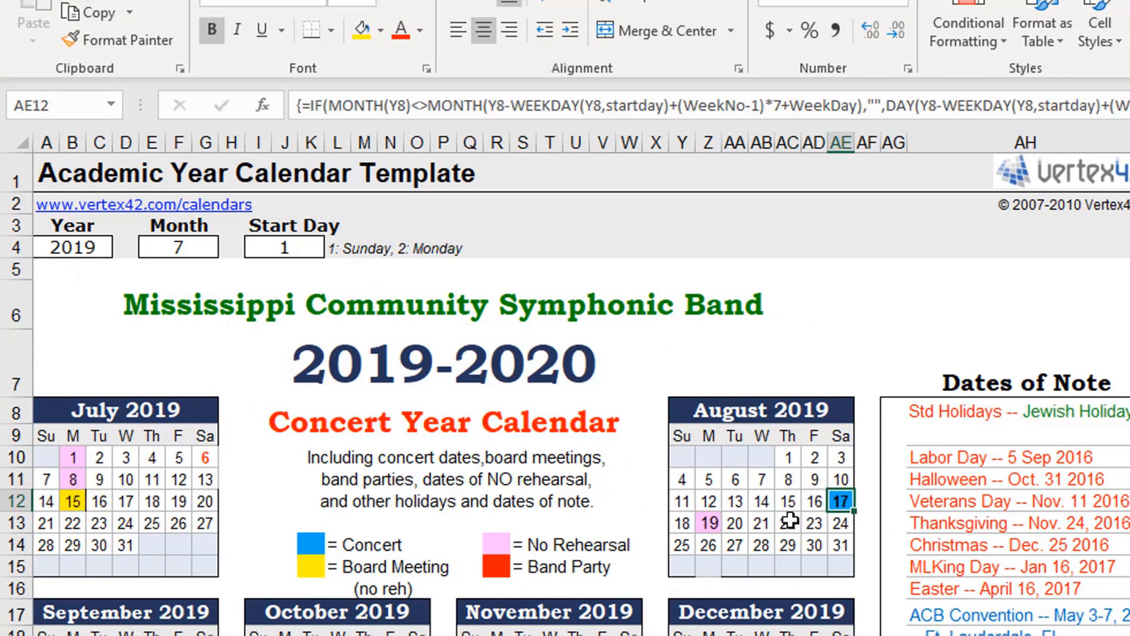
{"action": "left_click", "coordinate": [91, 41]}
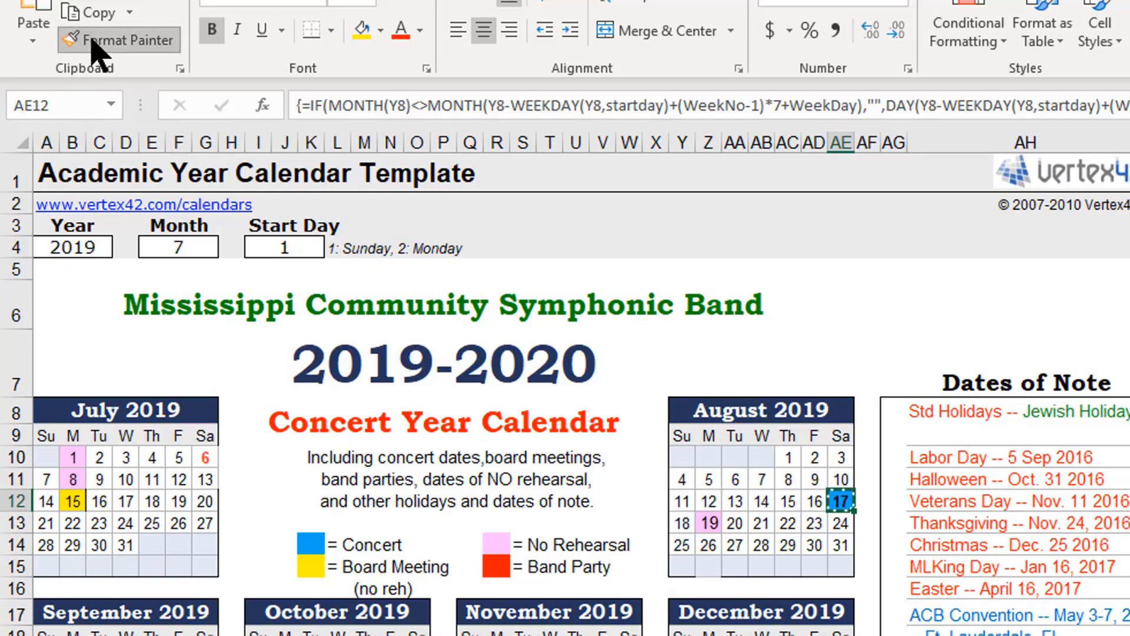
{"action": "left_click", "coordinate": [841, 523]}
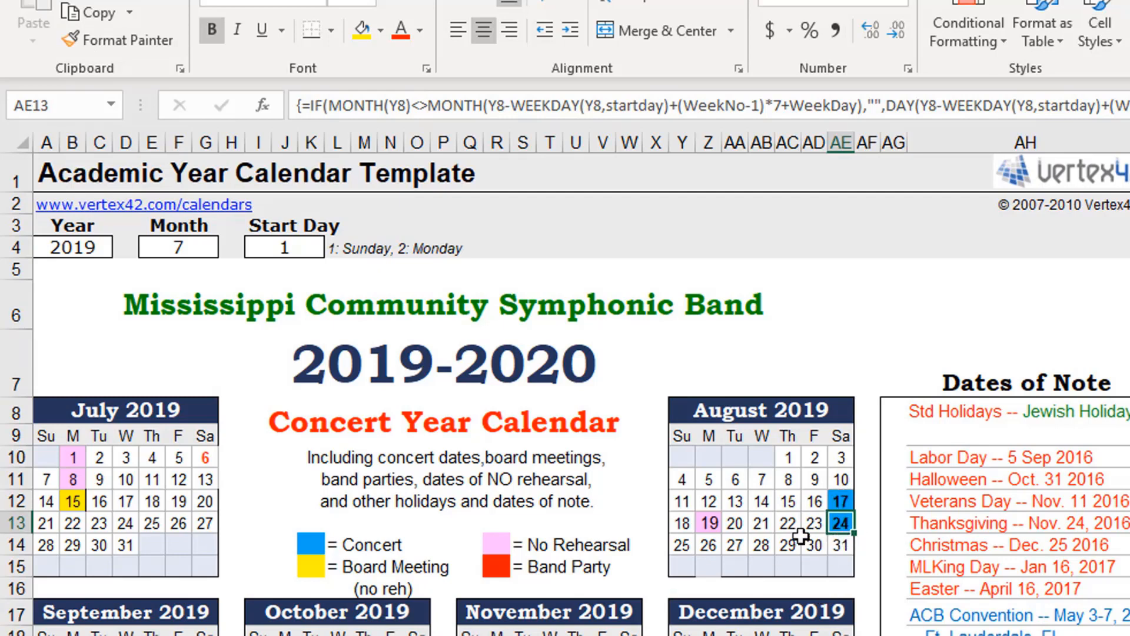
- Remove the concert highlight from August 17 by copying the plain formatting of August 10 onto it
{"action": "left_click", "coordinate": [838, 480]}
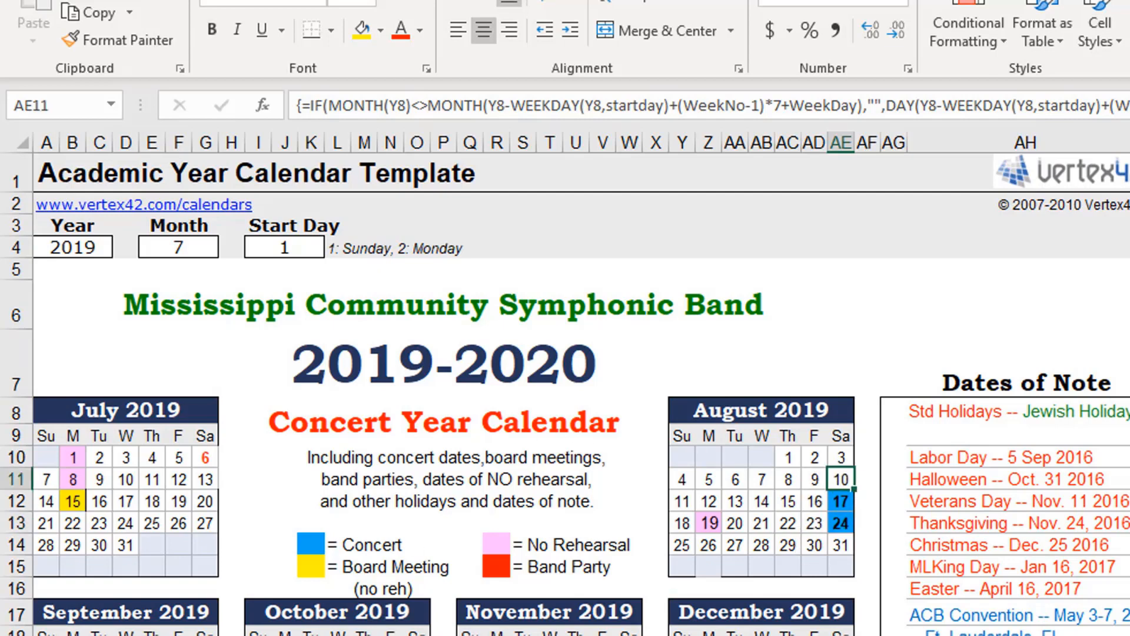
{"action": "left_click", "coordinate": [130, 42]}
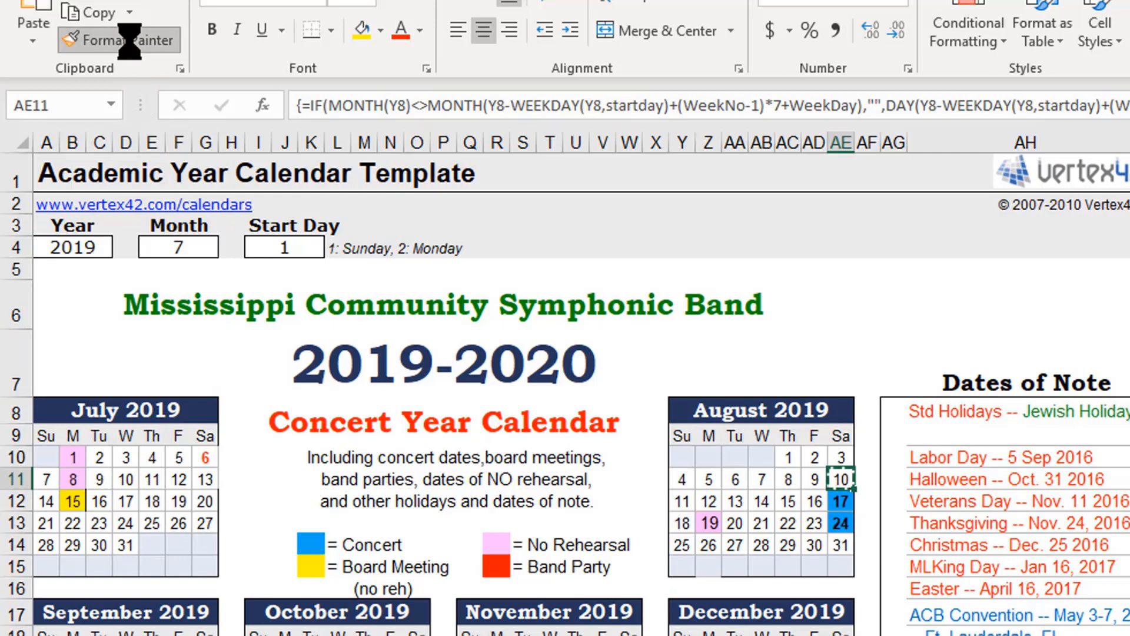
{"action": "left_click", "coordinate": [839, 501]}
{"action": "left_click", "coordinate": [794, 519]}
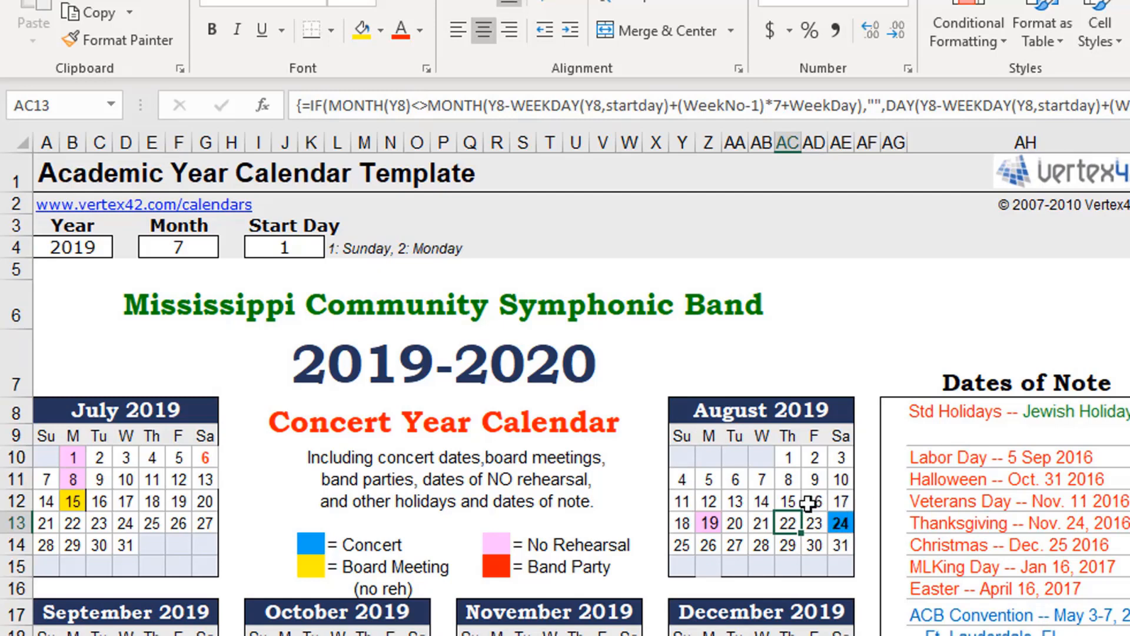
- Examine the color legend, the August 24 concert and the rehearsal Mondays marked in the July and August 2019 calendars
{"action": "scroll", "coordinate": [796, 497], "scroll_direction": "down", "scroll_amount": 1}
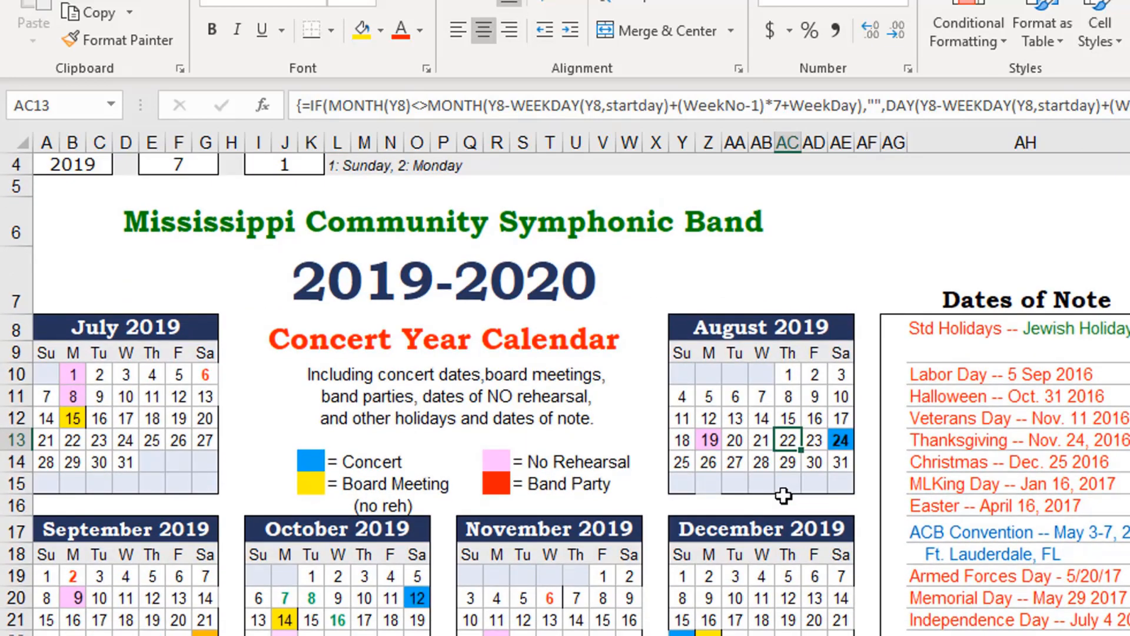
{"action": "scroll", "coordinate": [789, 497], "scroll_direction": "up", "scroll_amount": 1}
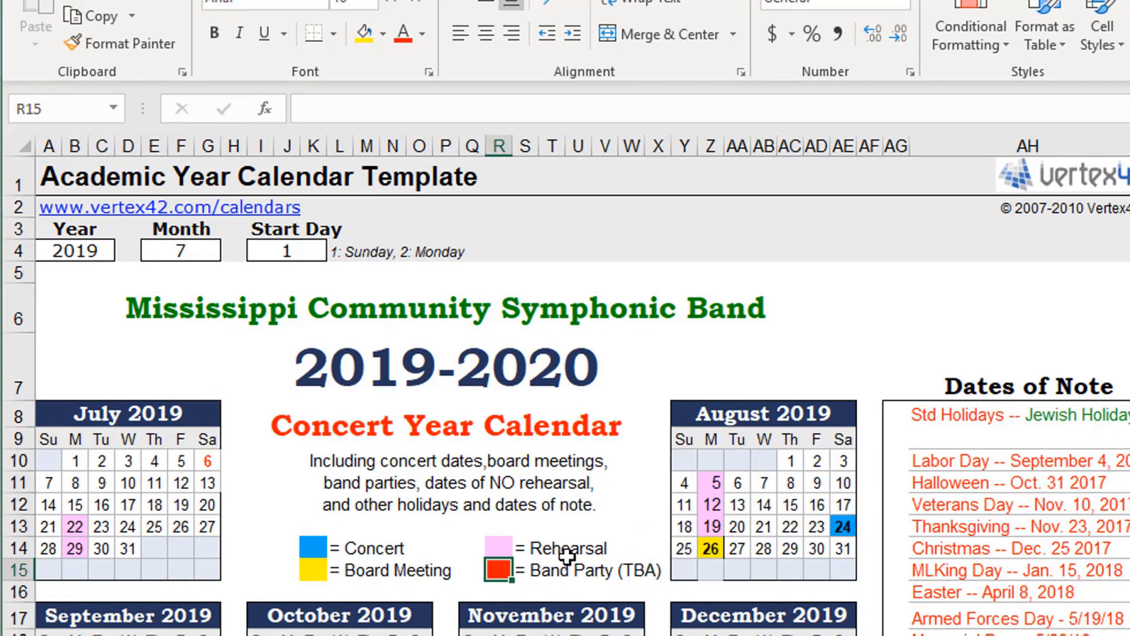
{"action": "left_click", "coordinate": [568, 549]}
{"action": "left_click", "coordinate": [528, 548]}
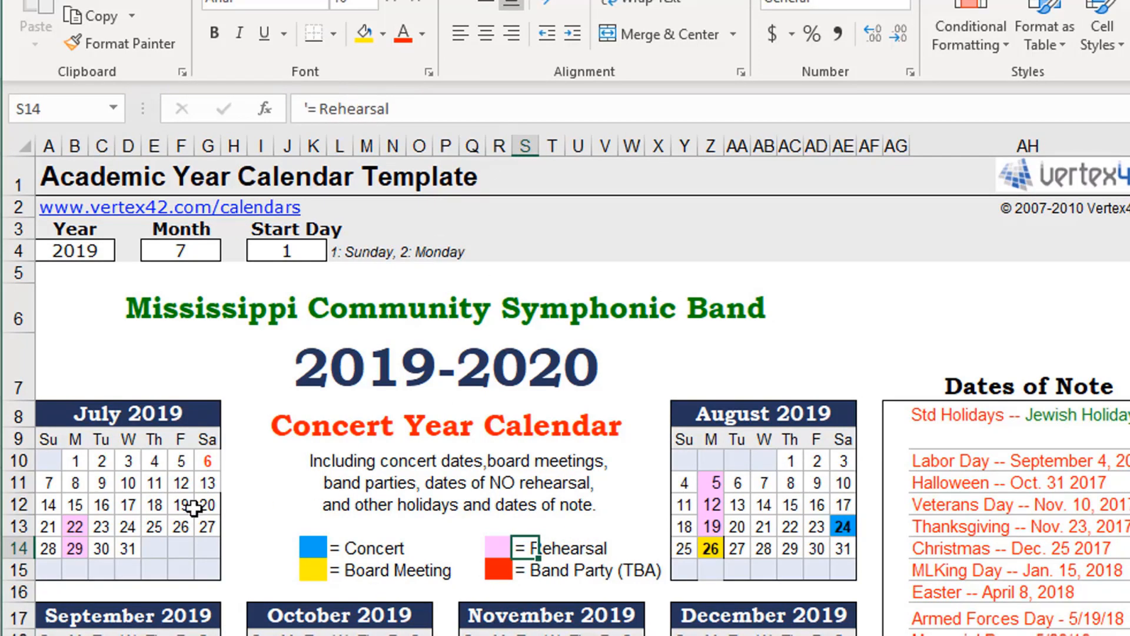
{"action": "scroll", "coordinate": [505, 454], "scroll_direction": "down", "scroll_amount": 1}
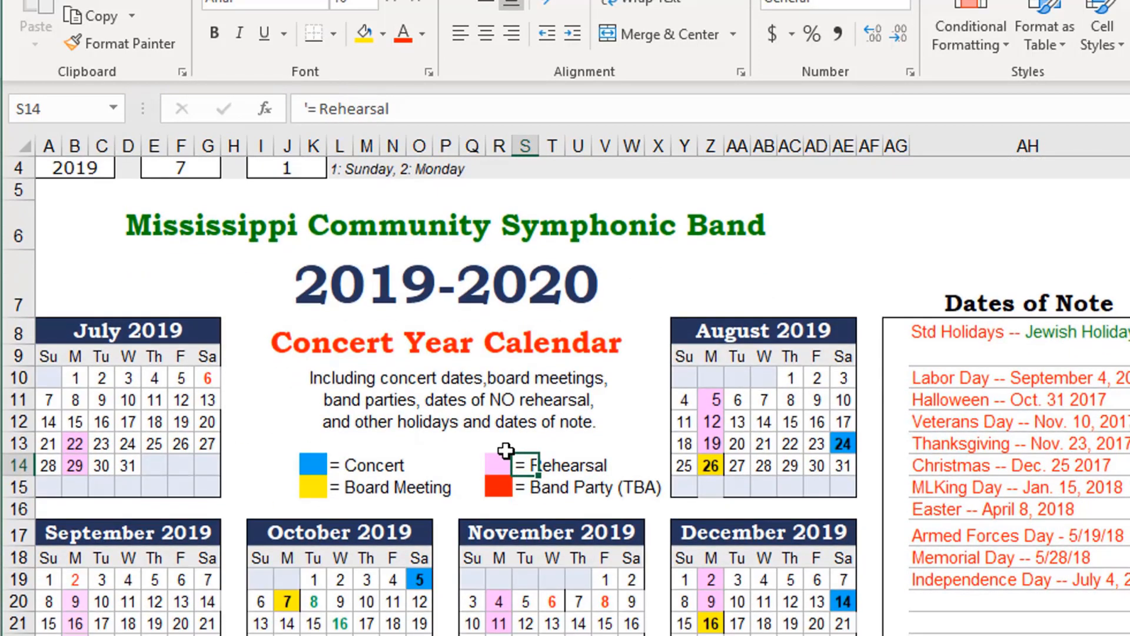
{"action": "left_click", "coordinate": [843, 449]}
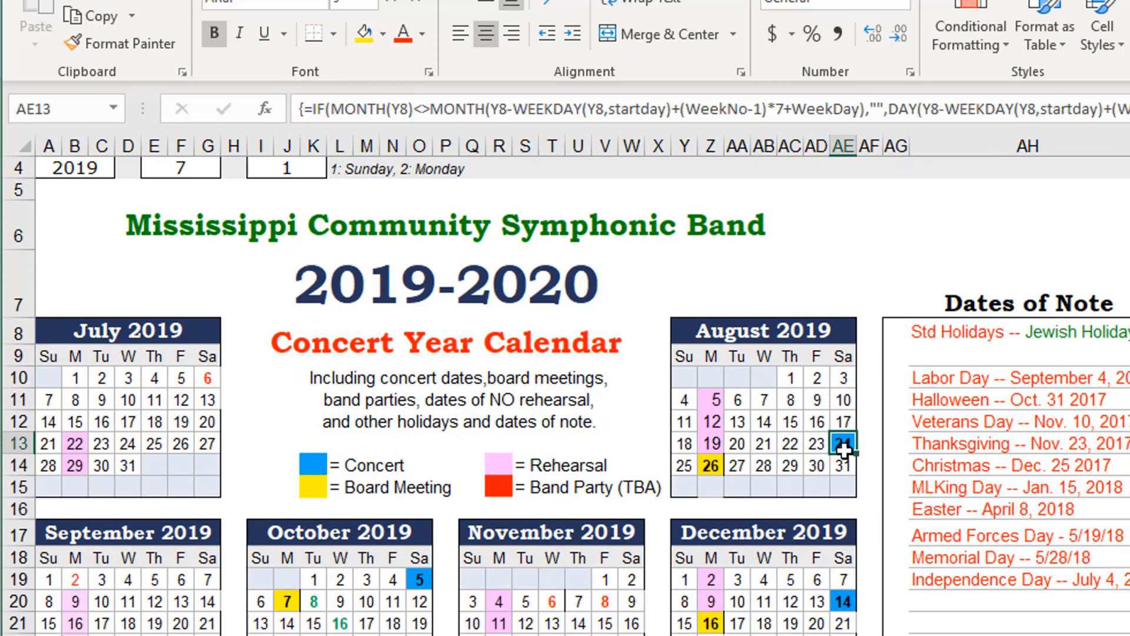
{"action": "left_click", "coordinate": [712, 443]}
{"action": "left_click", "coordinate": [712, 423]}
{"action": "left_click", "coordinate": [712, 400]}
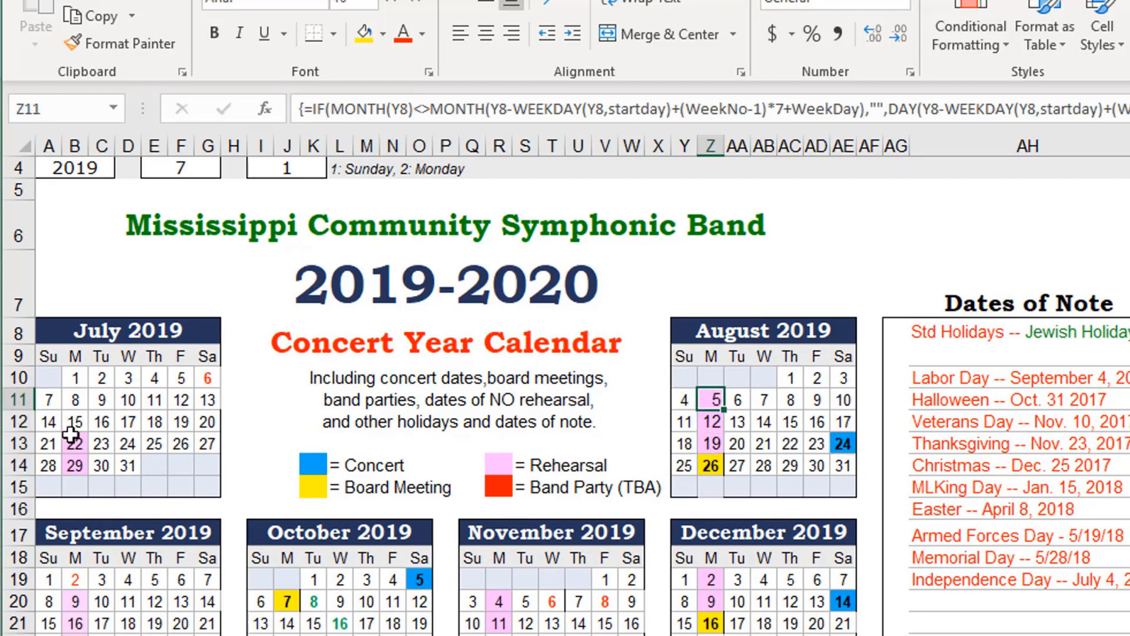
{"action": "left_click", "coordinate": [79, 466]}
{"action": "left_click", "coordinate": [76, 443]}
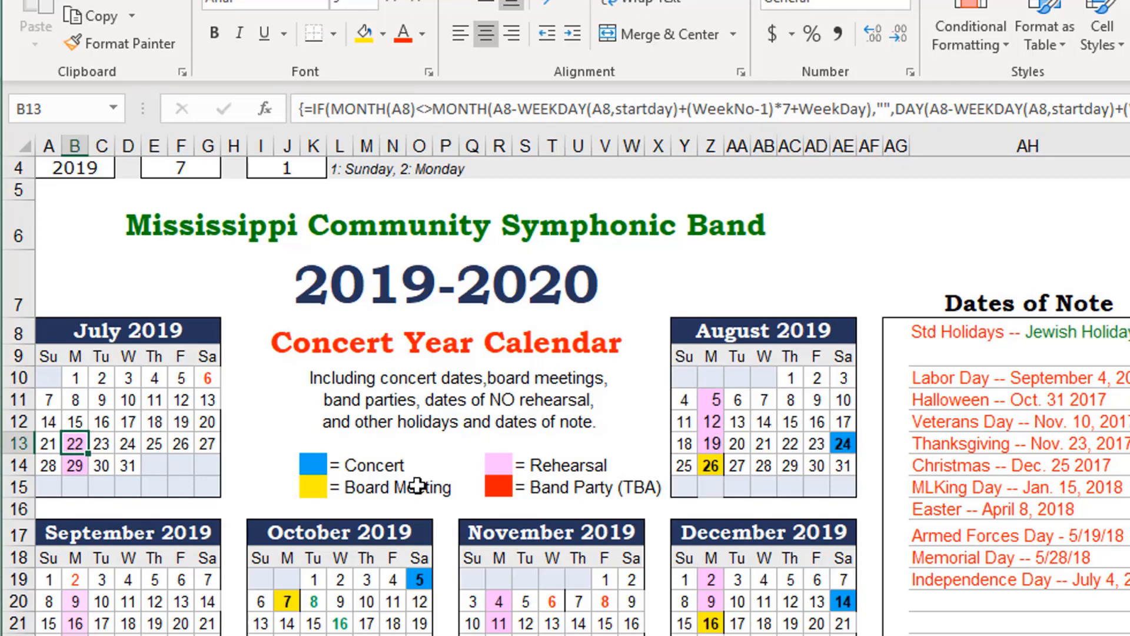
- Check the marked days in the September 2019 to April 2020 calendars, especially Monday, November 18, and the Thursday of that week
{"action": "scroll", "coordinate": [601, 429], "scroll_direction": "down", "scroll_amount": 2}
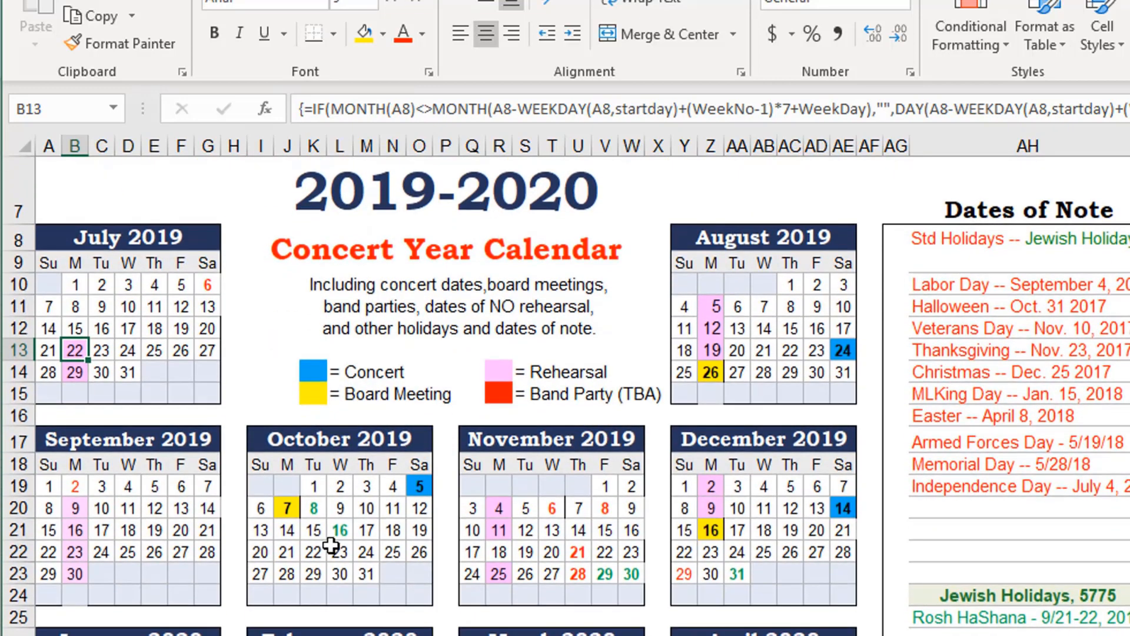
{"action": "scroll", "coordinate": [366, 520], "scroll_direction": "down", "scroll_amount": 1}
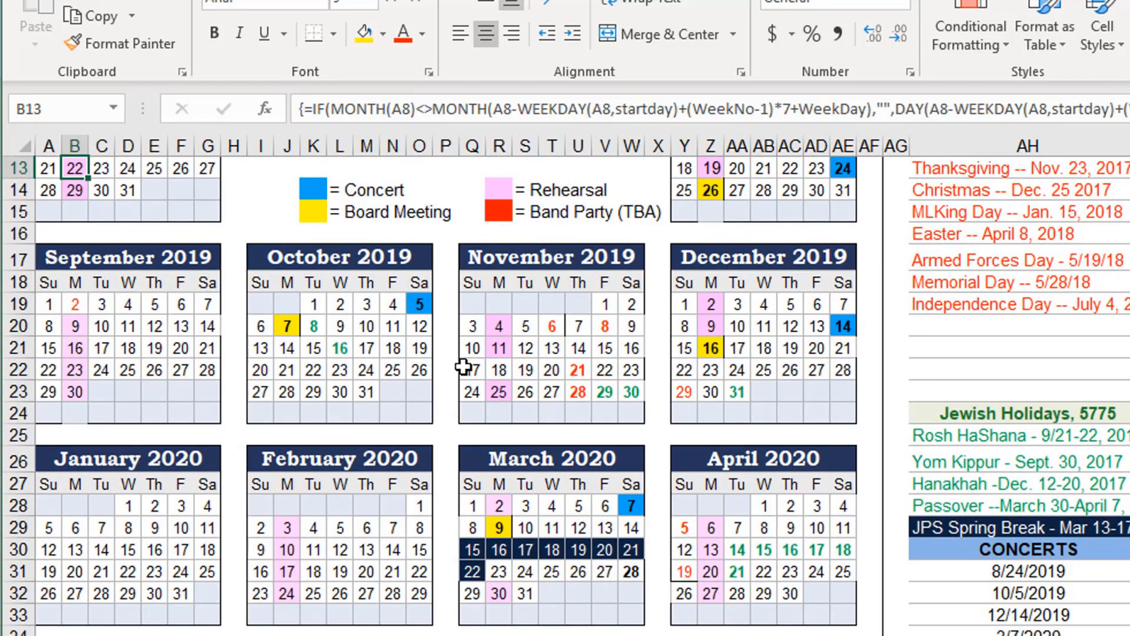
{"action": "left_click", "coordinate": [499, 370]}
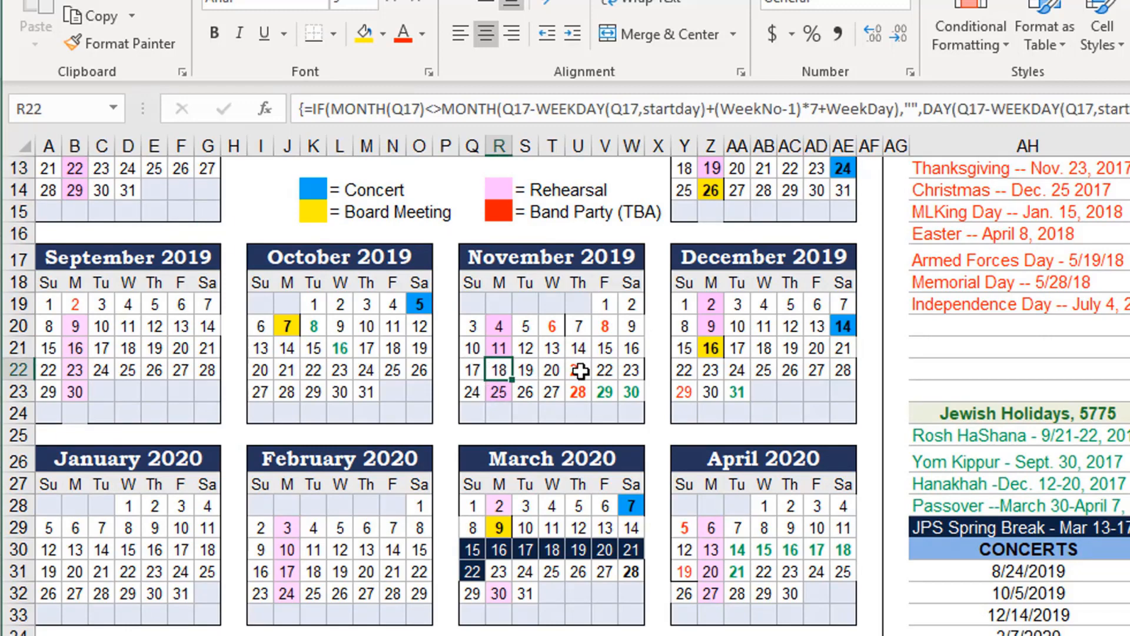
{"action": "left_click", "coordinate": [580, 370]}
{"action": "left_click", "coordinate": [501, 369]}
{"action": "scroll", "coordinate": [577, 366], "scroll_direction": "down", "scroll_amount": 1}
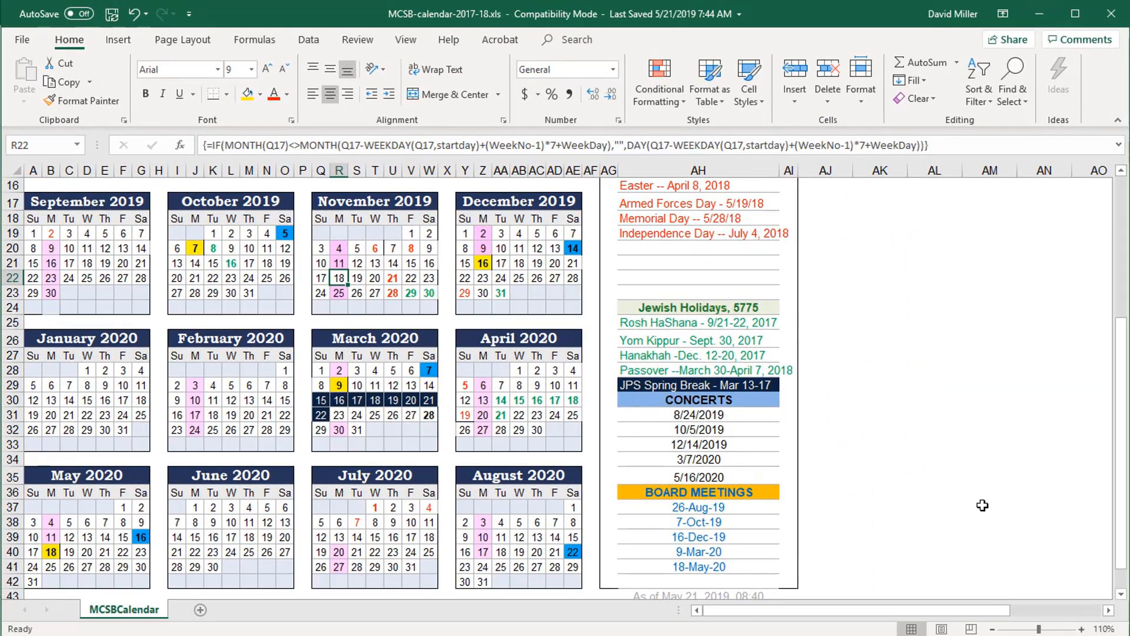
- Review the standard holiday entries in the Dates of Note list, from Labor Day through MLKing Day
{"action": "scroll", "coordinate": [928, 494], "scroll_direction": "up", "scroll_amount": 4}
{"action": "scroll", "coordinate": [928, 494], "scroll_direction": "down", "scroll_amount": 1}
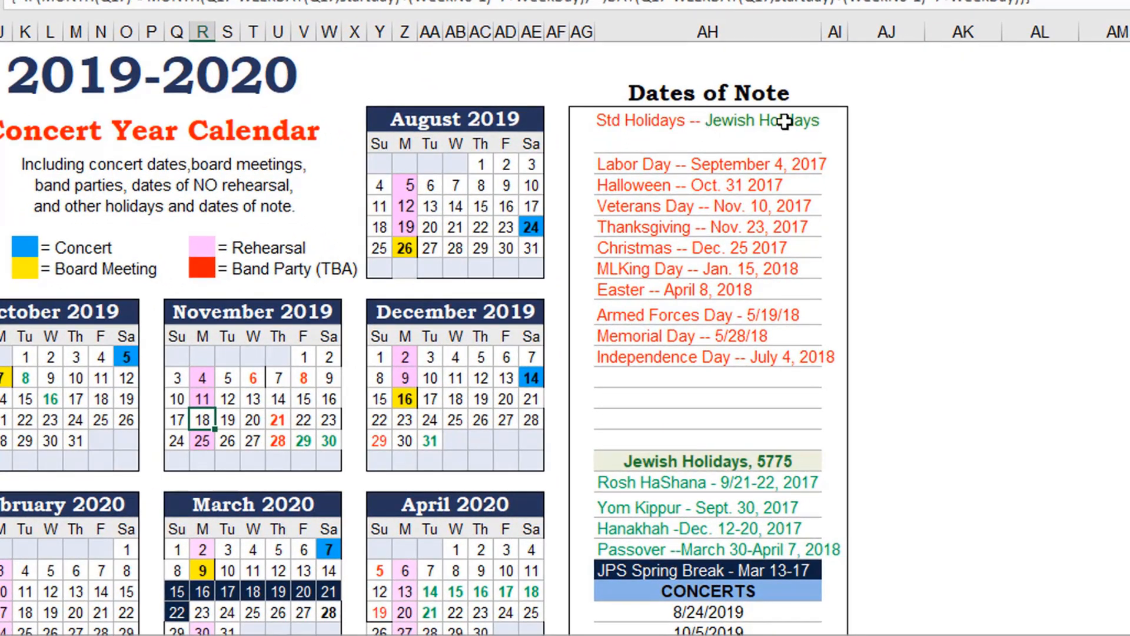
{"action": "left_click", "coordinate": [632, 166]}
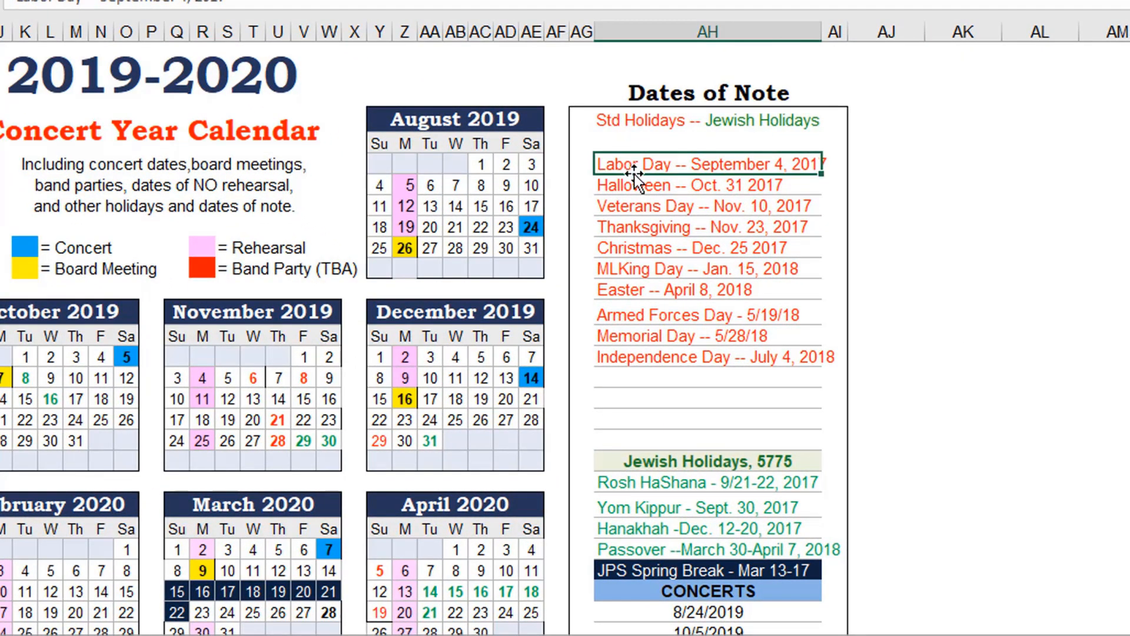
{"action": "left_click", "coordinate": [632, 186]}
{"action": "left_click", "coordinate": [631, 204]}
{"action": "left_click", "coordinate": [633, 228]}
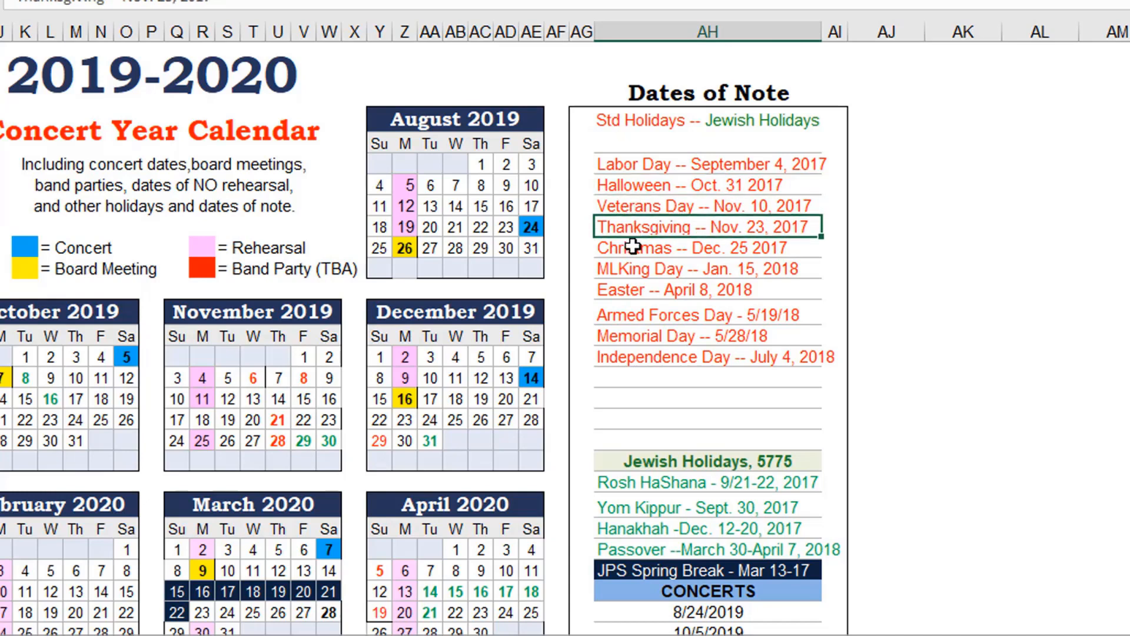
{"action": "left_click", "coordinate": [639, 263]}
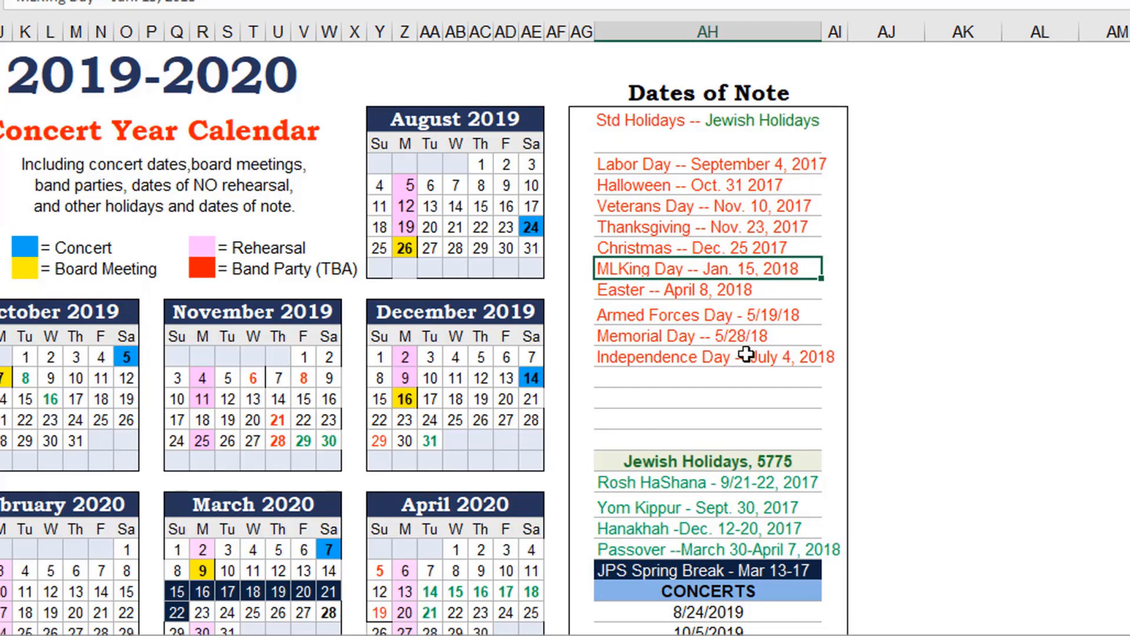
- Mark Christmas in the December 2019 calendar by giving December 25 a red font color
{"action": "left_click", "coordinate": [630, 246]}
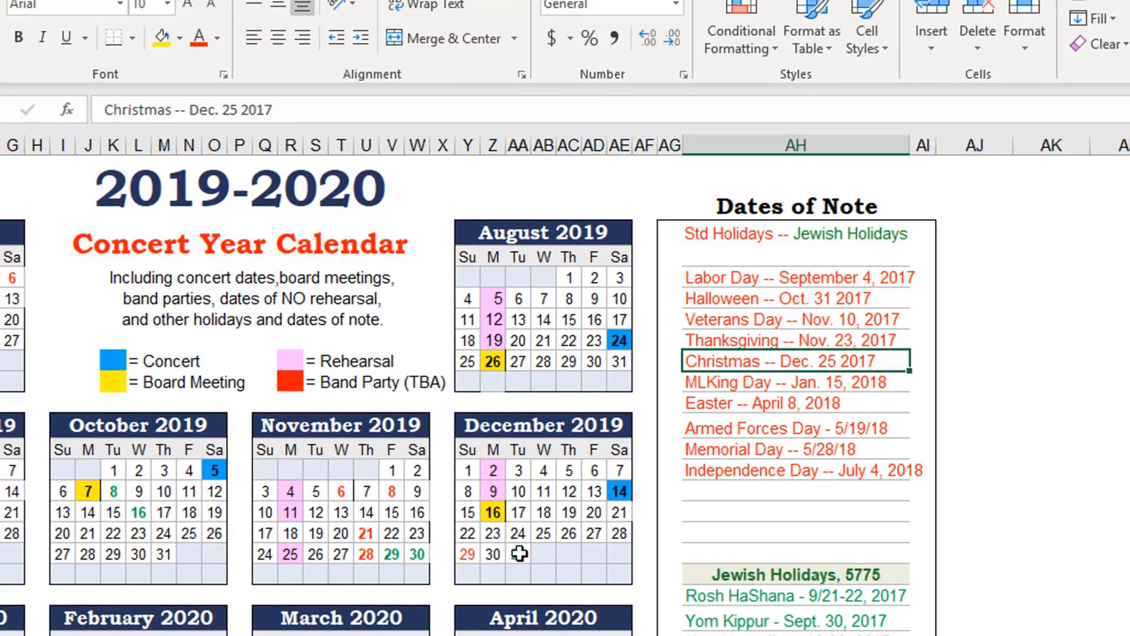
{"action": "left_click", "coordinate": [544, 533]}
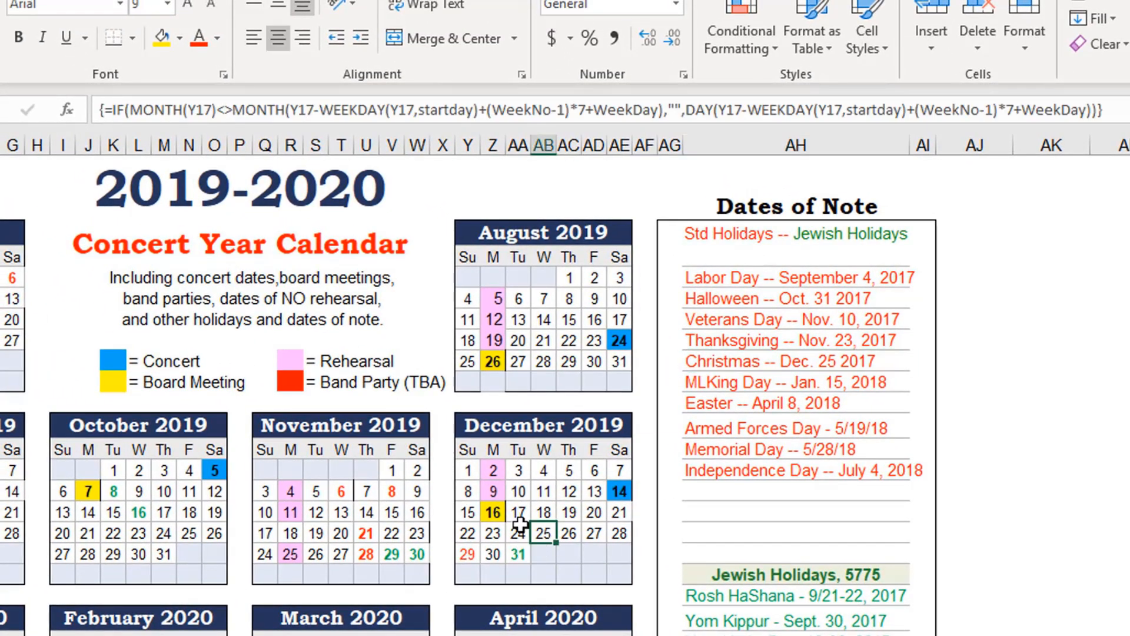
{"action": "left_click", "coordinate": [198, 40]}
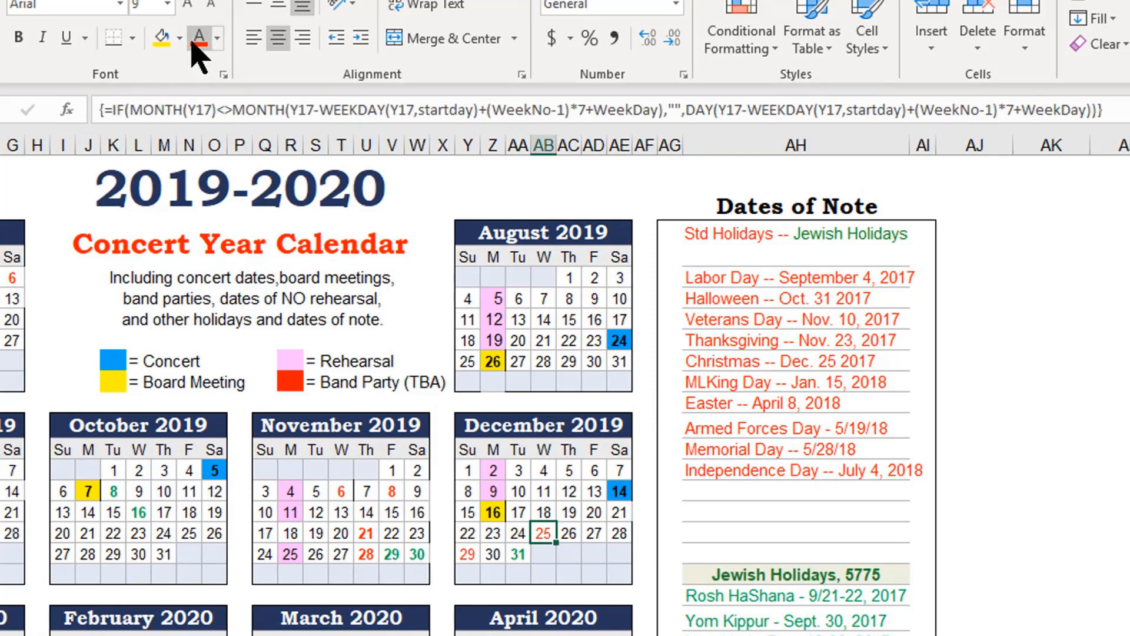
- Remove the holiday color from December 29, 2019, by copying the plain formatting of December 22 onto it with Format Painter
{"action": "left_click", "coordinate": [467, 533]}
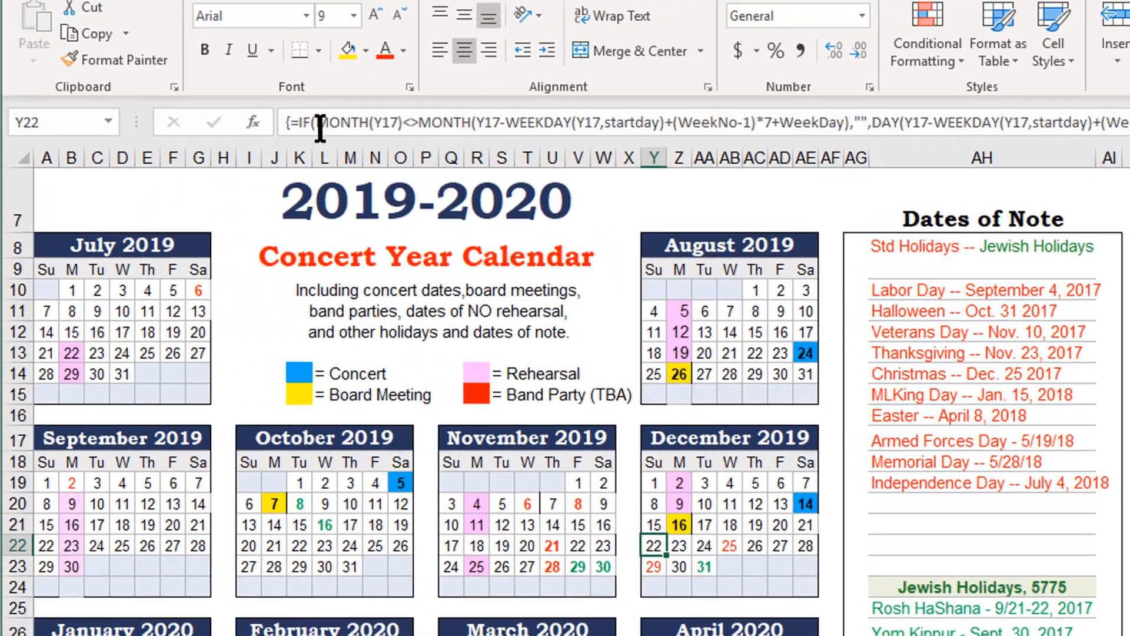
{"action": "left_click", "coordinate": [141, 59]}
{"action": "left_click", "coordinate": [655, 563]}
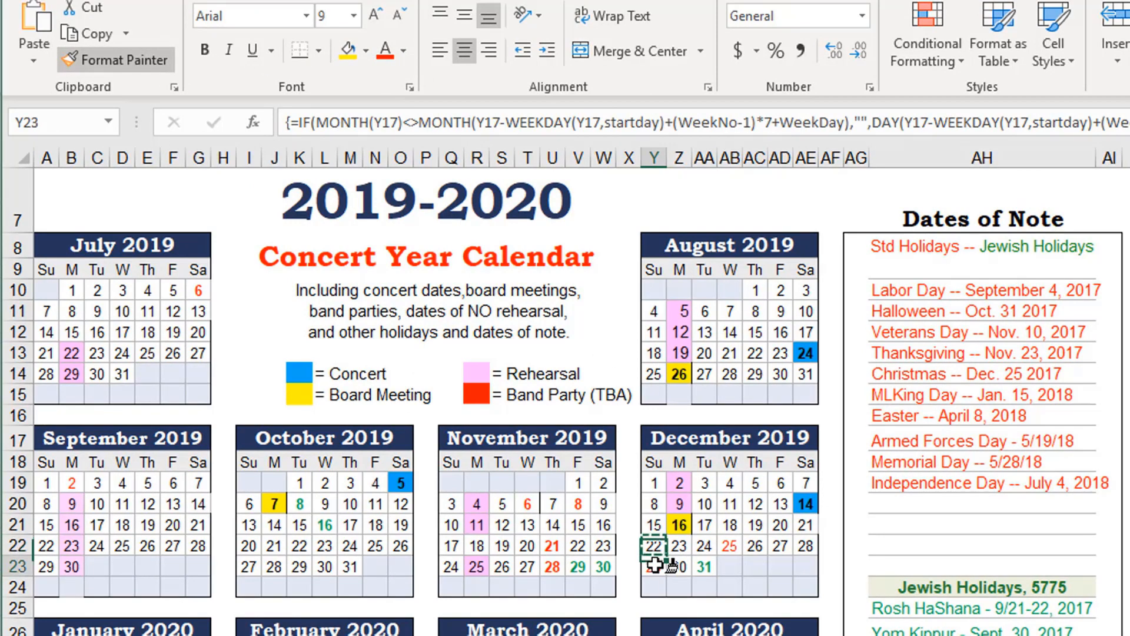
{"action": "left_click", "coordinate": [730, 544]}
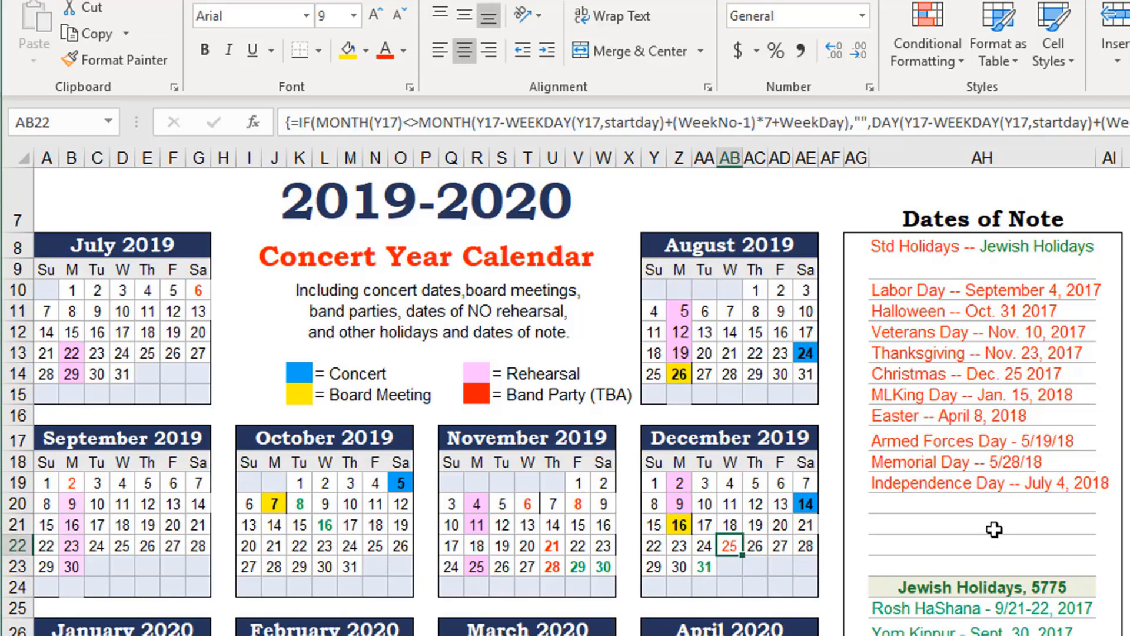
- Copy the five dates of the CONCERTS list over the dates in the BOARD MEETINGS list
{"action": "scroll", "coordinate": [995, 521], "scroll_direction": "down", "scroll_amount": 1}
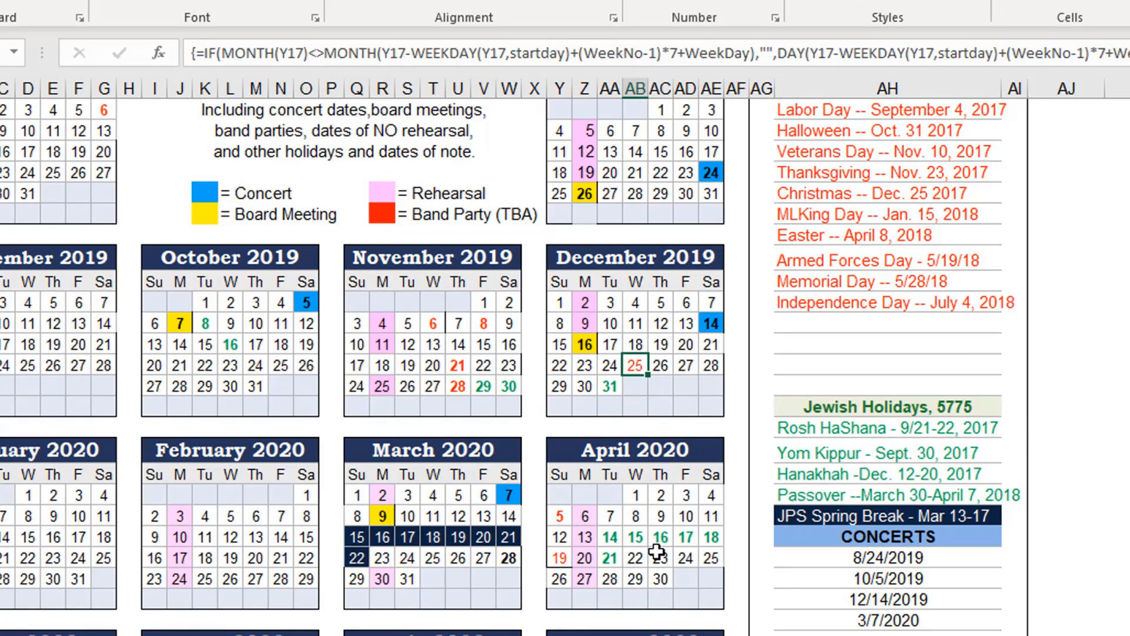
{"action": "scroll", "coordinate": [653, 551], "scroll_direction": "down", "scroll_amount": 1}
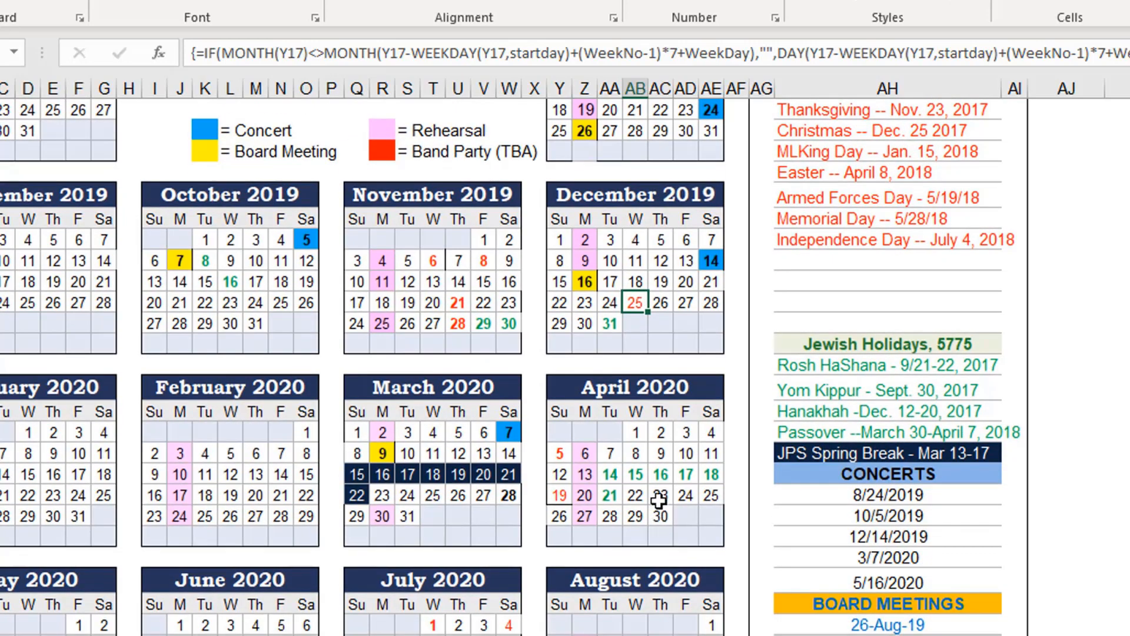
{"action": "scroll", "coordinate": [653, 494], "scroll_direction": "down", "scroll_amount": 2}
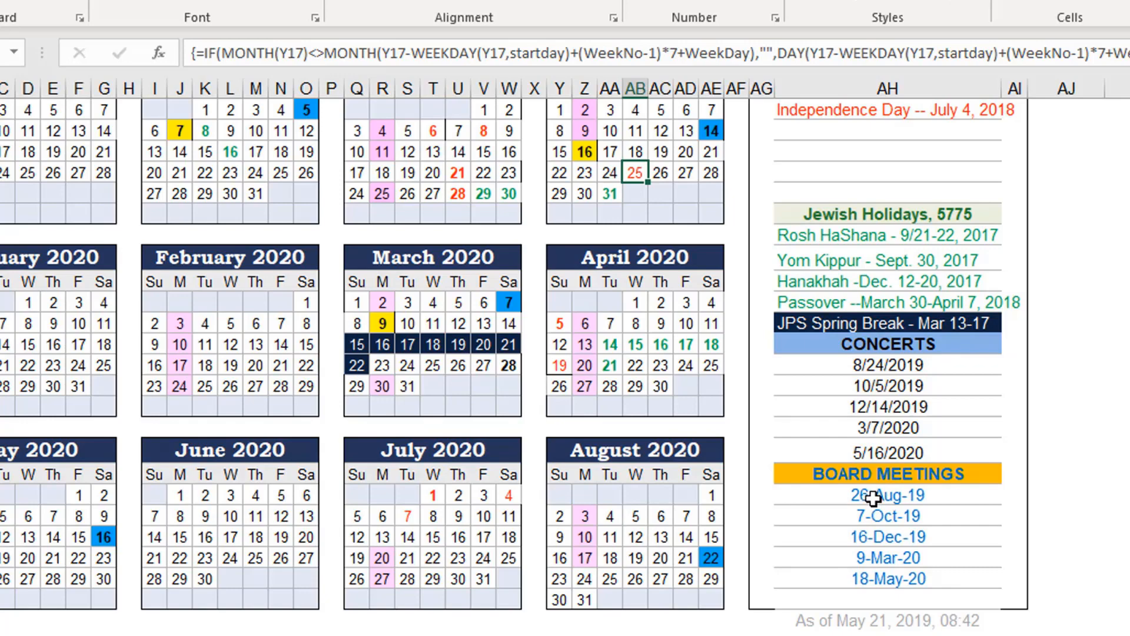
{"action": "left_click", "coordinate": [860, 366]}
{"action": "left_click", "coordinate": [847, 453], "text": "shift"}
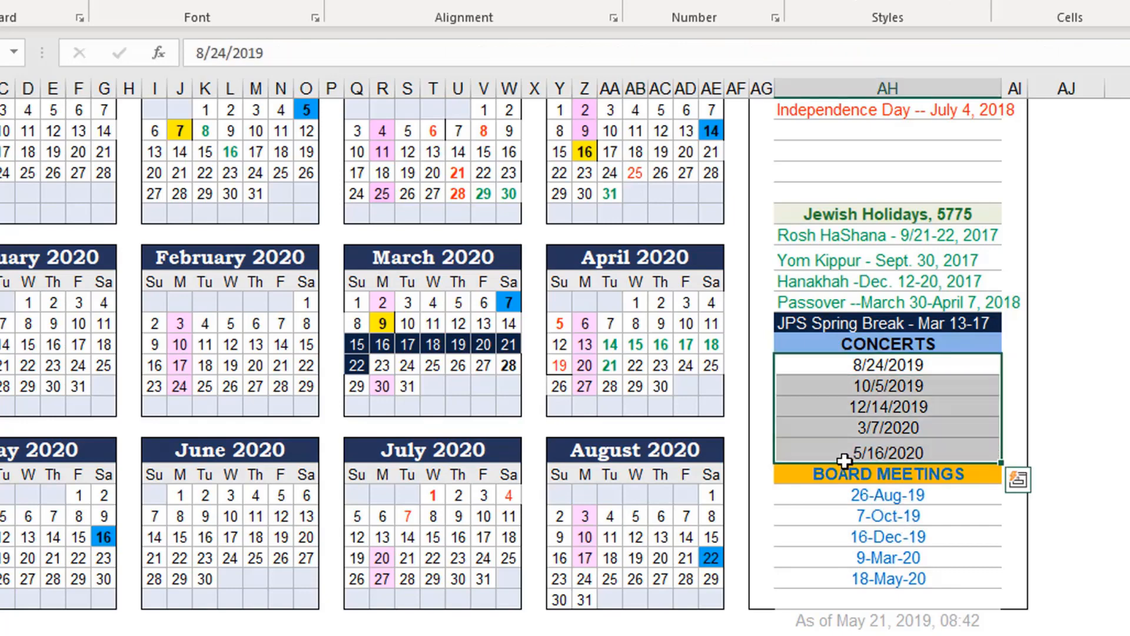
{"action": "key", "text": "ctrl+c"}
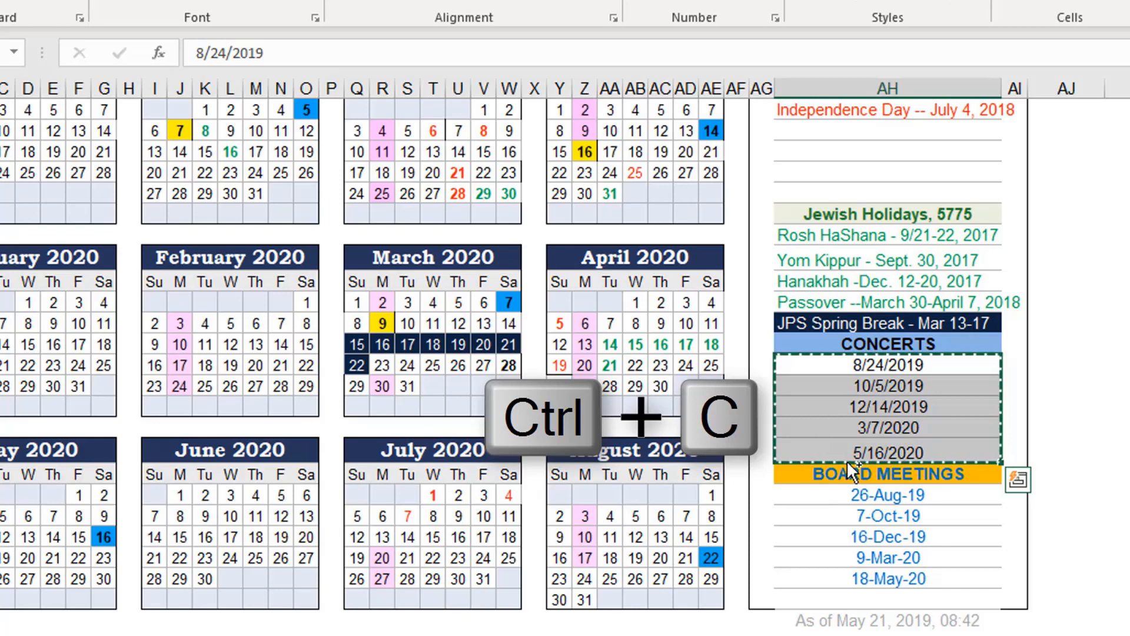
{"action": "left_click", "coordinate": [869, 496]}
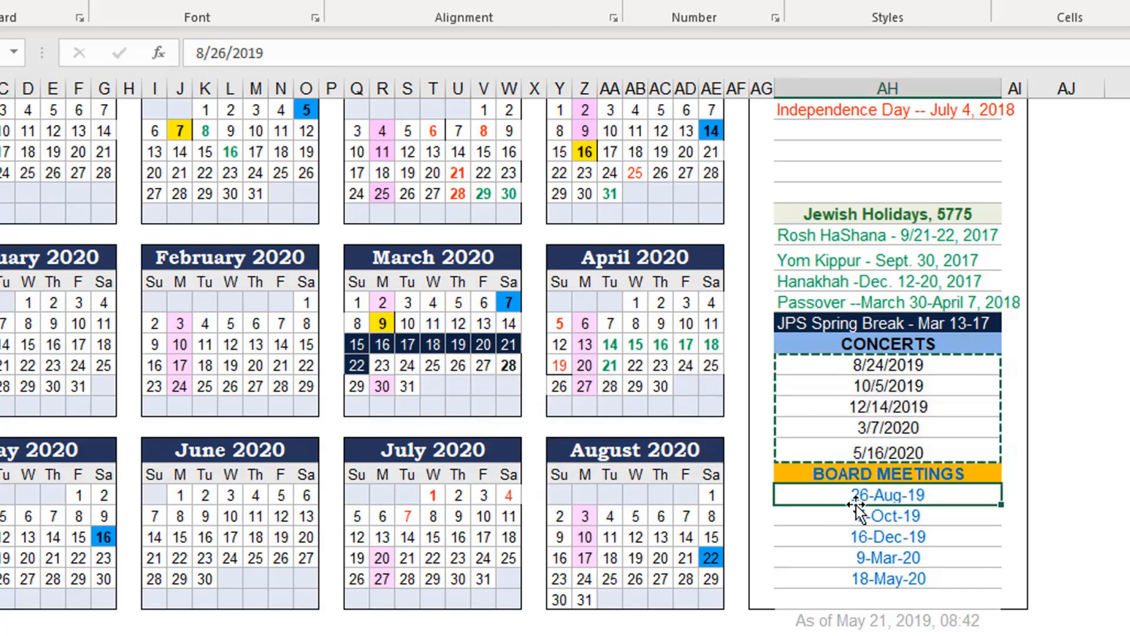
{"action": "key", "text": "ctrl+v"}
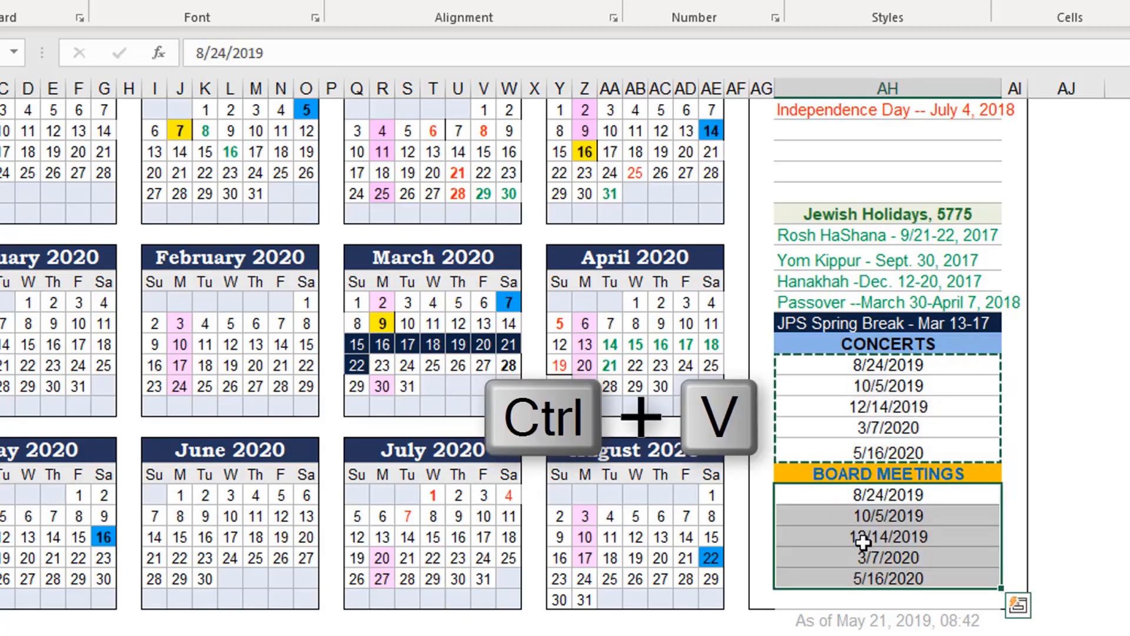
- Change the last date in the BOARD MEETINGS list to 5/18/2020
{"action": "left_click", "coordinate": [870, 586]}
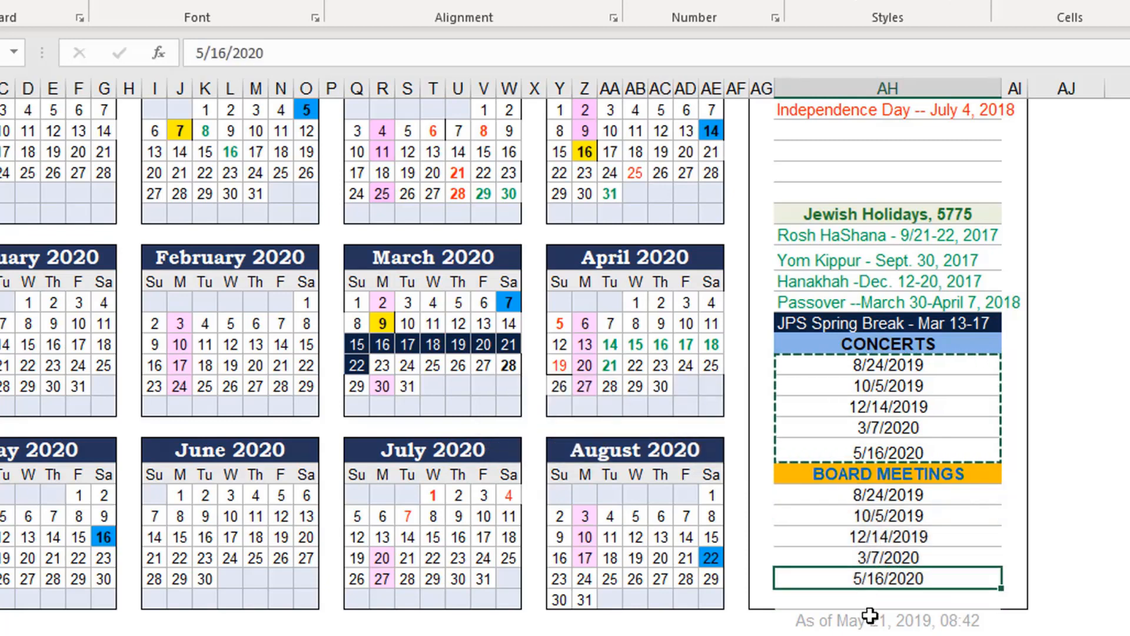
{"action": "key", "text": "F2"}
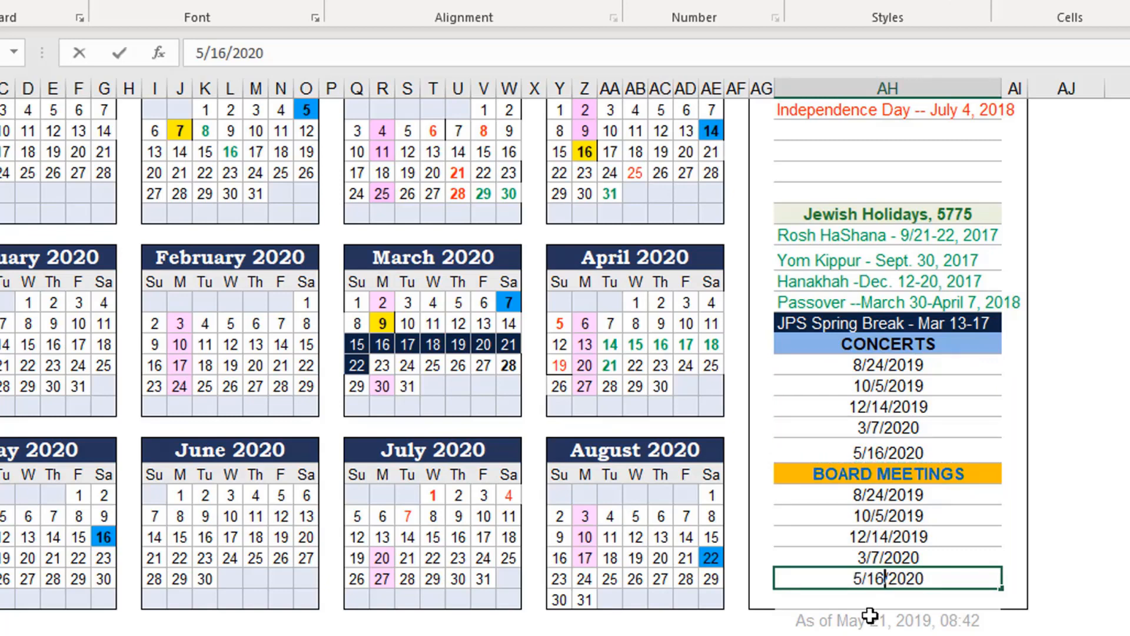
{"action": "key", "text": "BackSpace"}
{"action": "type", "text": "8"}
{"action": "key", "text": "Return"}
- Change the fourth date in the BOARD MEETINGS list to 3/9/2020
{"action": "key", "text": "Up"}
{"action": "key", "text": "Up"}
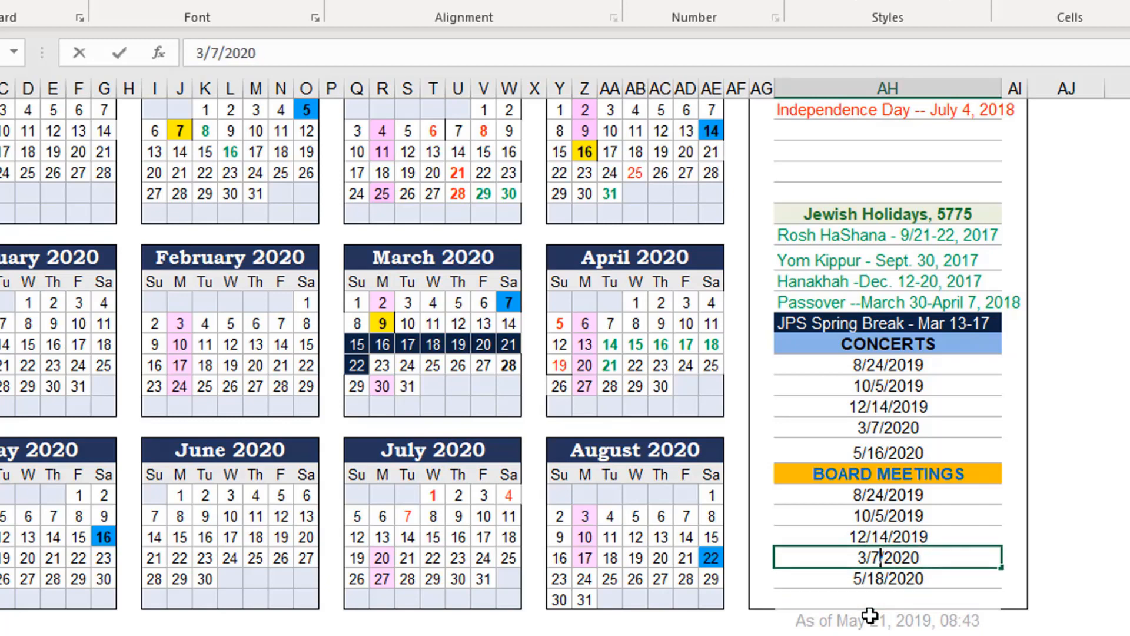
{"action": "key", "text": "BackSpace"}
{"action": "type", "text": "9"}
- Change the third date in the BOARD MEETINGS list to 12/16/2019
{"action": "key", "text": "Up"}
{"action": "key", "text": "F2"}
{"action": "key", "text": "Left"}
{"action": "key", "text": "Left"}
{"action": "key", "text": "Left"}
{"action": "key", "text": "Left"}
{"action": "key", "text": "Left"}
{"action": "key", "text": "BackSpace"}
{"action": "type", "text": "6"}
{"action": "key", "text": "Return"}
- Change the second date in the BOARD MEETINGS list to 10/7/2019
{"action": "key", "text": "Up"}
{"action": "key", "text": "Up"}
{"action": "key", "text": "F2"}
{"action": "key", "text": "Left"}
{"action": "key", "text": "Left"}
{"action": "key", "text": "Left"}
{"action": "key", "text": "Left"}
{"action": "key", "text": "Left"}
{"action": "key", "text": "BackSpace"}
{"action": "type", "text": "7"}
{"action": "key", "text": "Return"}
- Change the first date in the BOARD MEETINGS list to 8/26/2019
{"action": "key", "text": "Up"}
{"action": "key", "text": "Up"}
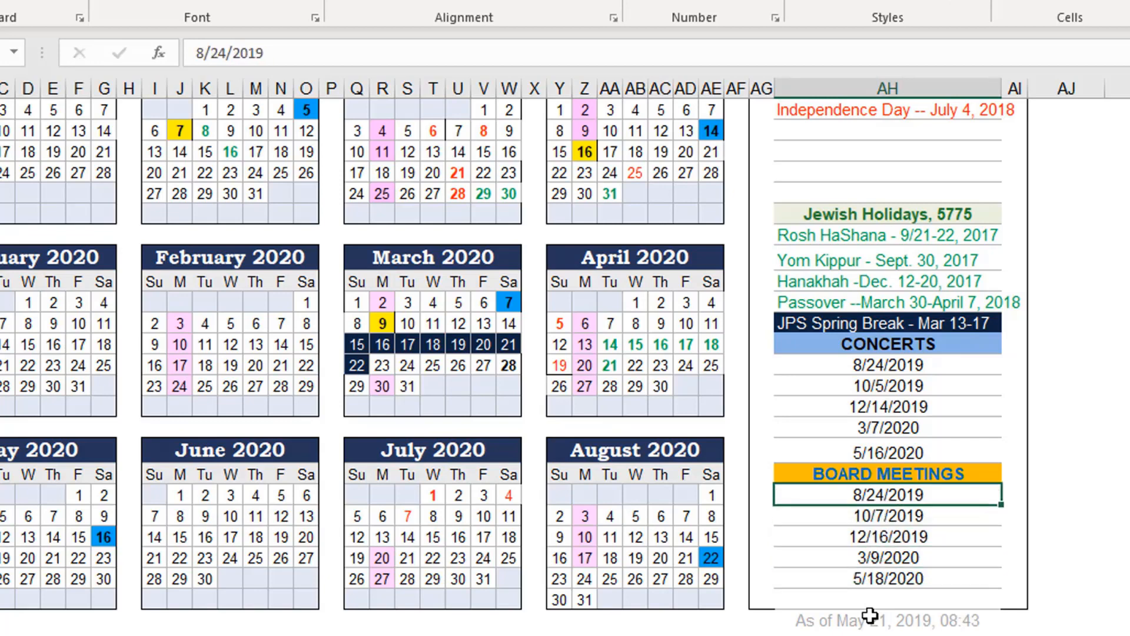
{"action": "key", "text": "F2"}
{"action": "key", "text": "Left"}
{"action": "key", "text": "Left"}
{"action": "key", "text": "Left"}
{"action": "key", "text": "Left"}
{"action": "key", "text": "Left"}
{"action": "key", "text": "BackSpace"}
{"action": "type", "text": "6"}
{"action": "key", "text": "Return"}
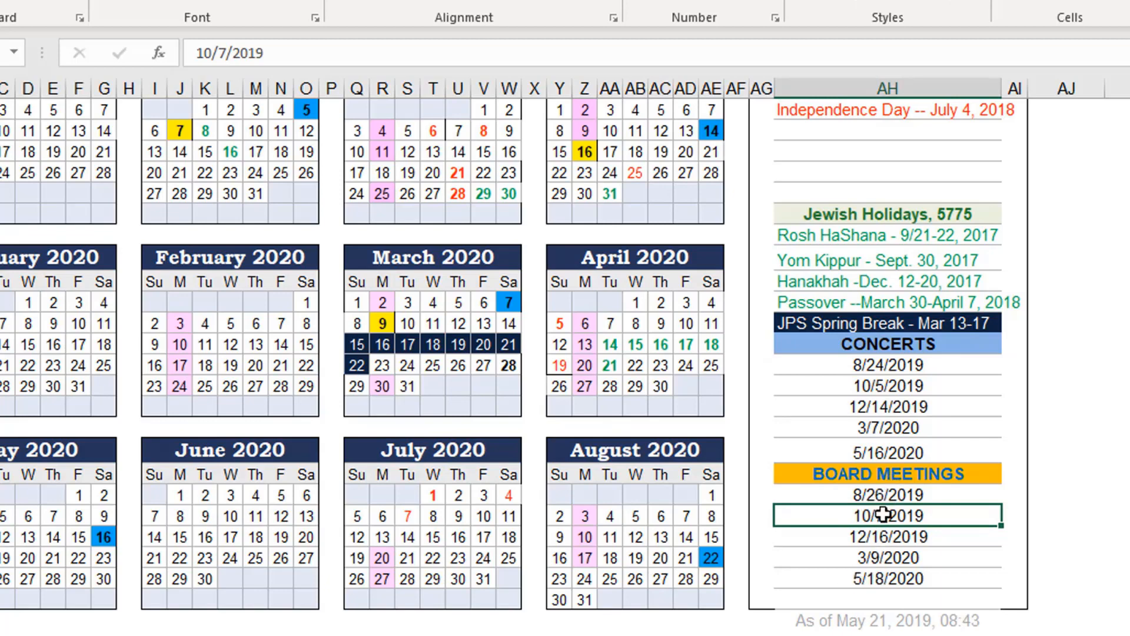
{"action": "scroll", "coordinate": [882, 515], "scroll_direction": "up", "scroll_amount": 3}
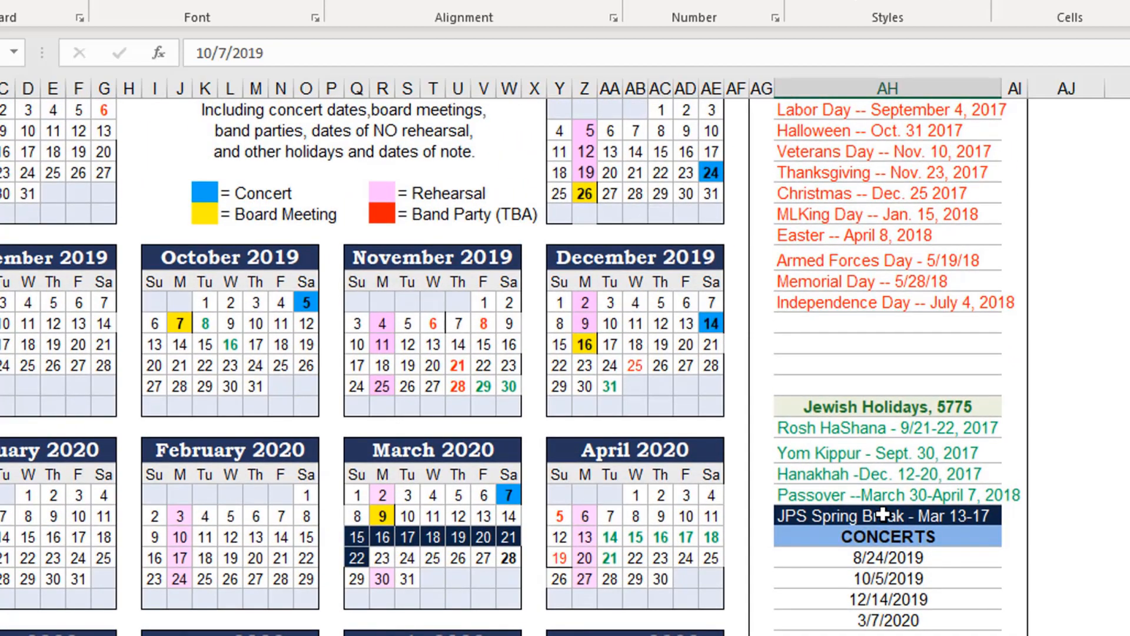
{"action": "scroll", "coordinate": [883, 515], "scroll_direction": "down", "scroll_amount": 2}
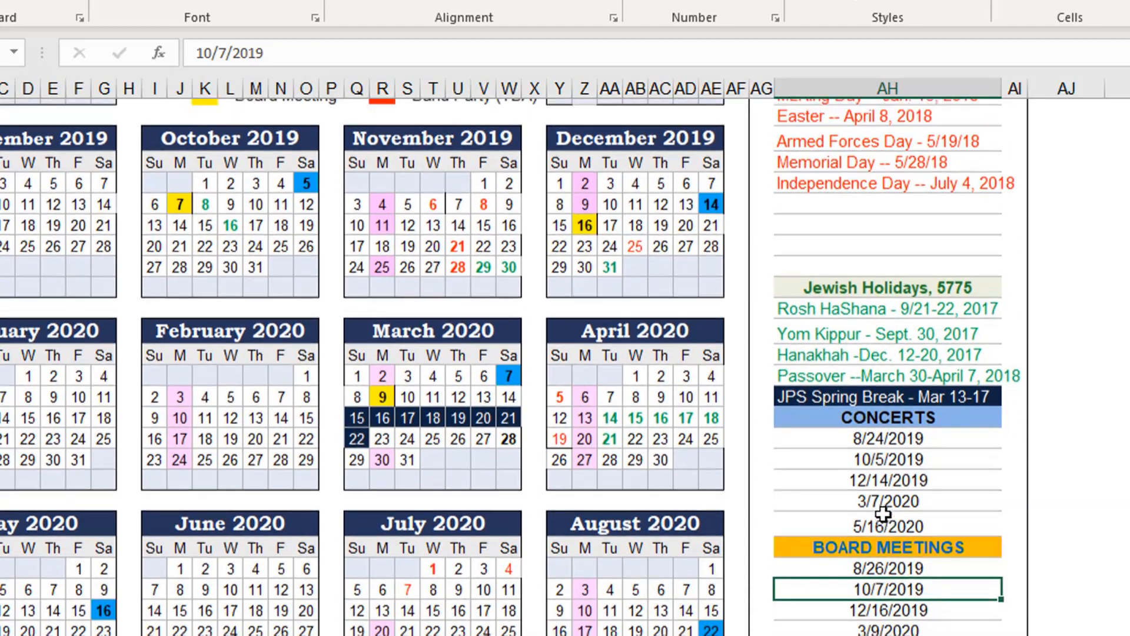
- Review the color-coded concert, rehearsal and board meeting days across the calendar's months against the date lists
{"action": "scroll", "coordinate": [883, 513], "scroll_direction": "up", "scroll_amount": 1}
{"action": "scroll", "coordinate": [877, 521], "scroll_direction": "up", "scroll_amount": 4}
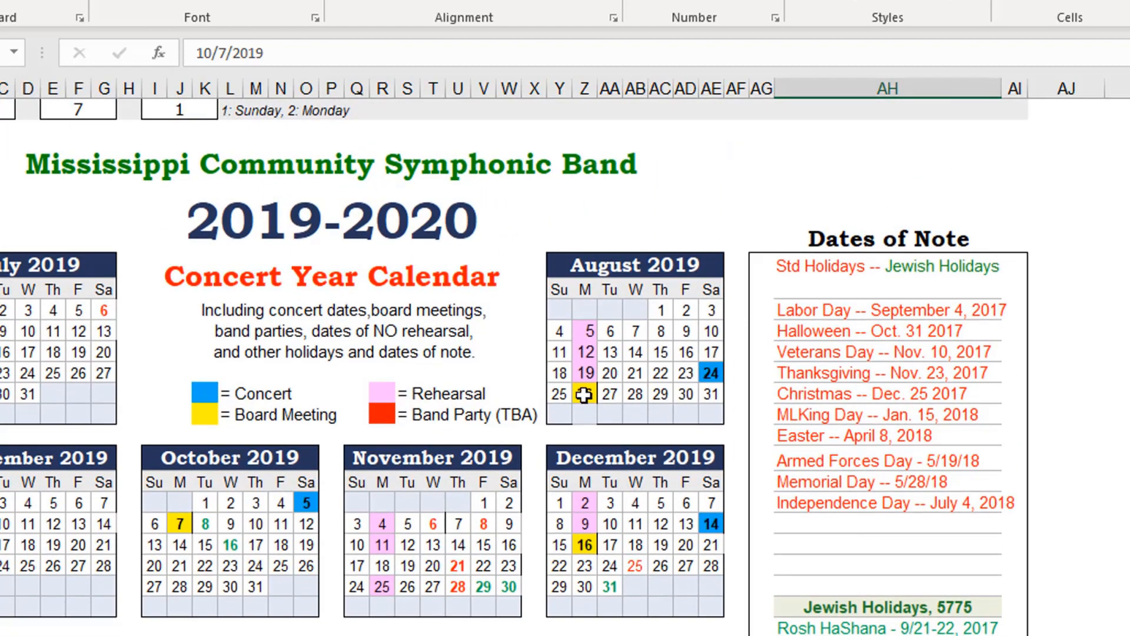
{"action": "scroll", "coordinate": [630, 400], "scroll_direction": "up", "scroll_amount": 4}
{"action": "scroll", "coordinate": [585, 392], "scroll_direction": "down", "scroll_amount": 3}
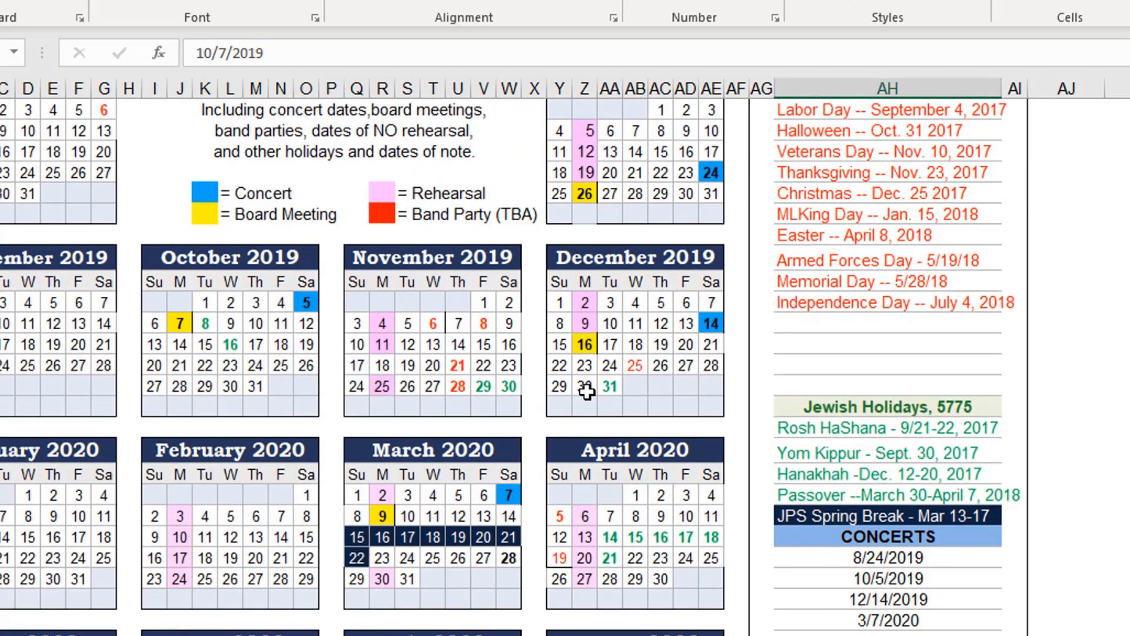
{"action": "scroll", "coordinate": [585, 392], "scroll_direction": "up", "scroll_amount": 2}
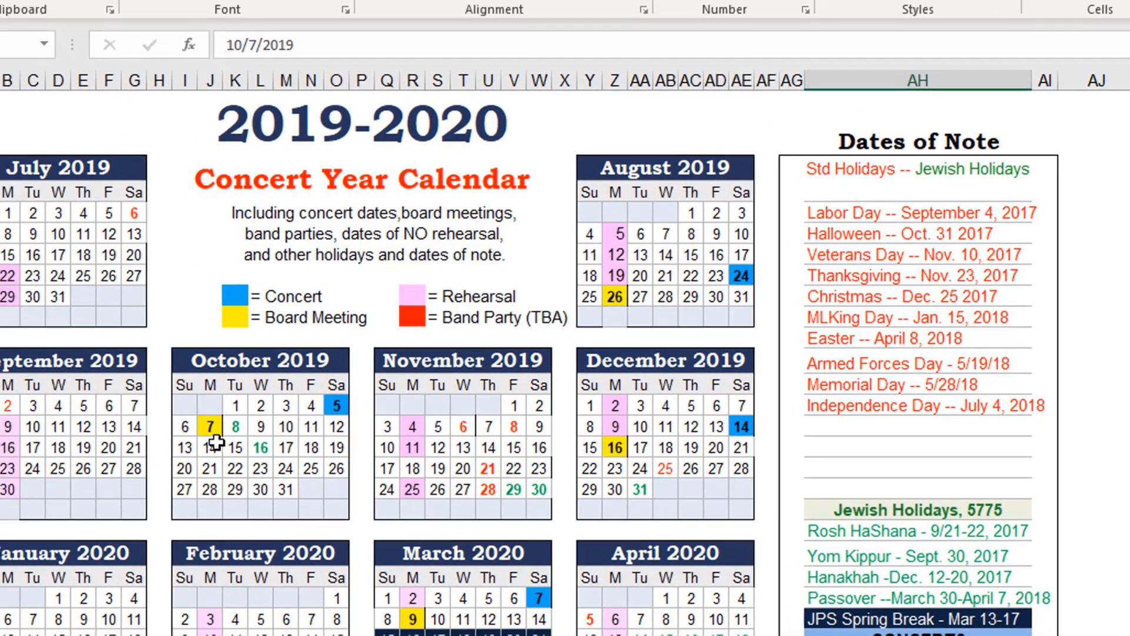
{"action": "scroll", "coordinate": [788, 565], "scroll_direction": "down", "scroll_amount": 6}
{"action": "scroll", "coordinate": [881, 552], "scroll_direction": "up", "scroll_amount": 6}
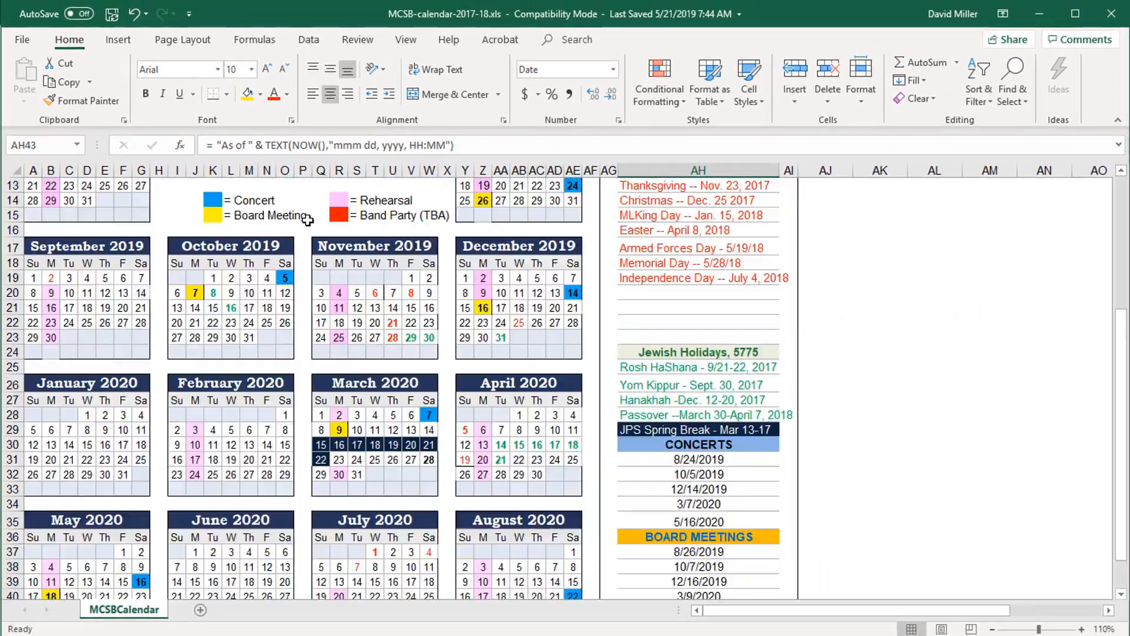
- Set the print area to the calendar and Dates of Note block, from cell A5 through AI43
{"action": "scroll", "coordinate": [308, 221], "scroll_direction": "up", "scroll_amount": 4}
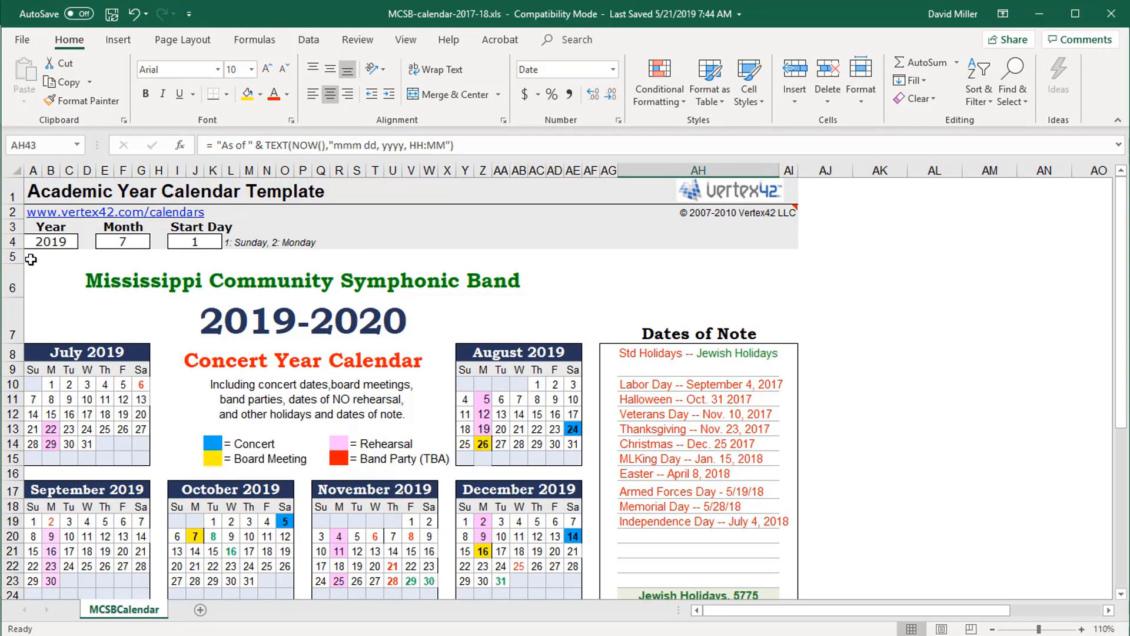
{"action": "left_click", "coordinate": [30, 259]}
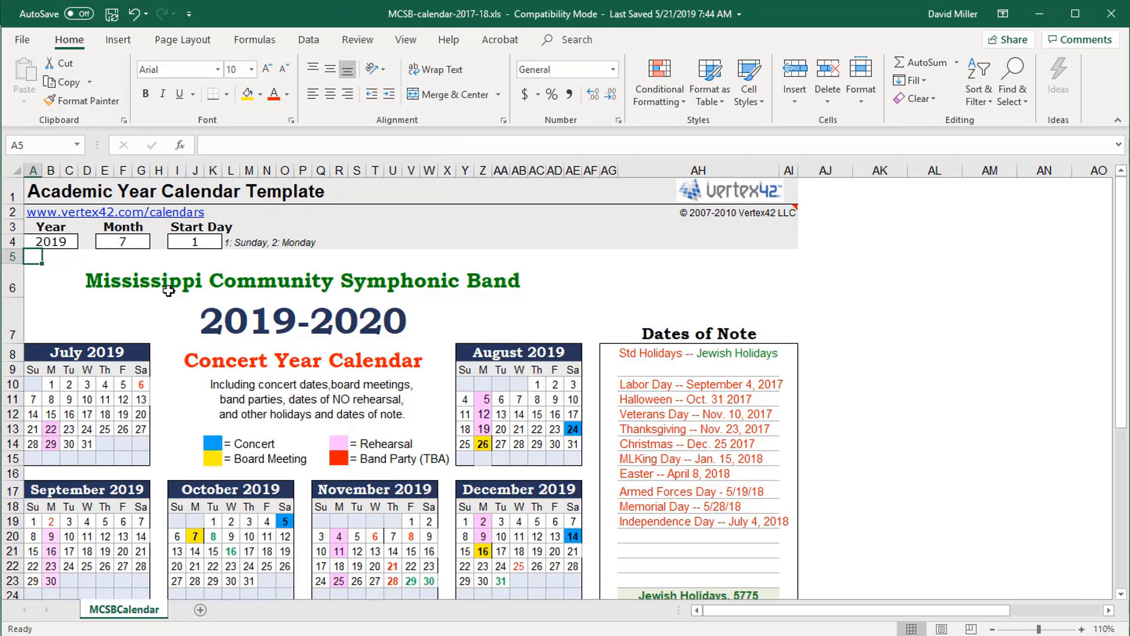
{"action": "scroll", "coordinate": [226, 288], "scroll_direction": "down", "scroll_amount": 5}
{"action": "scroll", "coordinate": [226, 288], "scroll_direction": "down", "scroll_amount": 2}
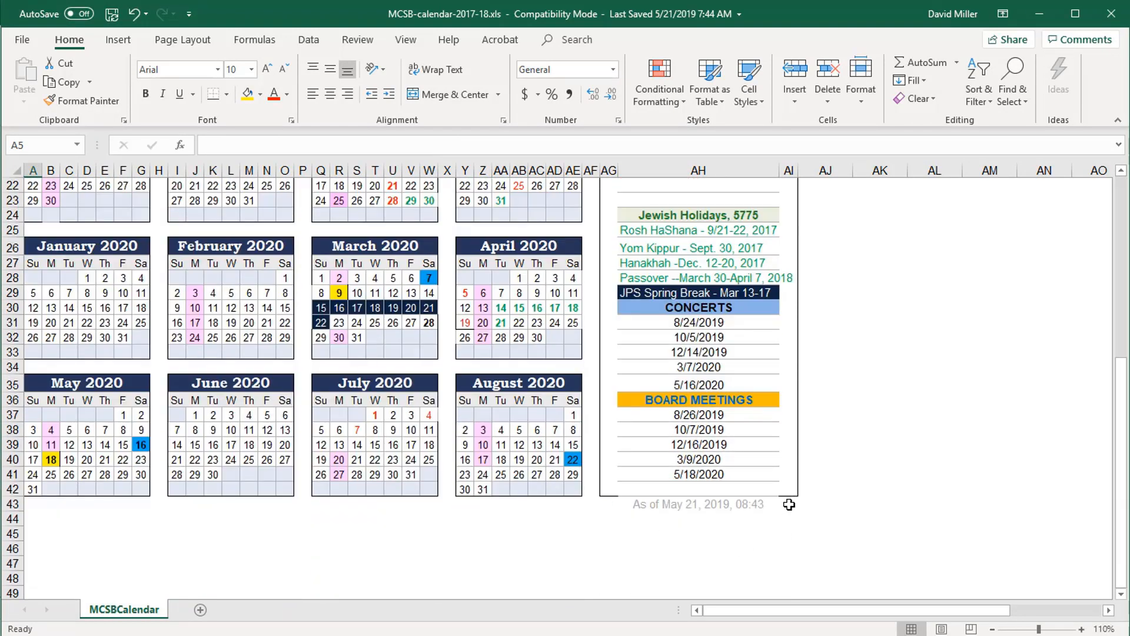
{"action": "left_click", "coordinate": [790, 506], "text": "shift"}
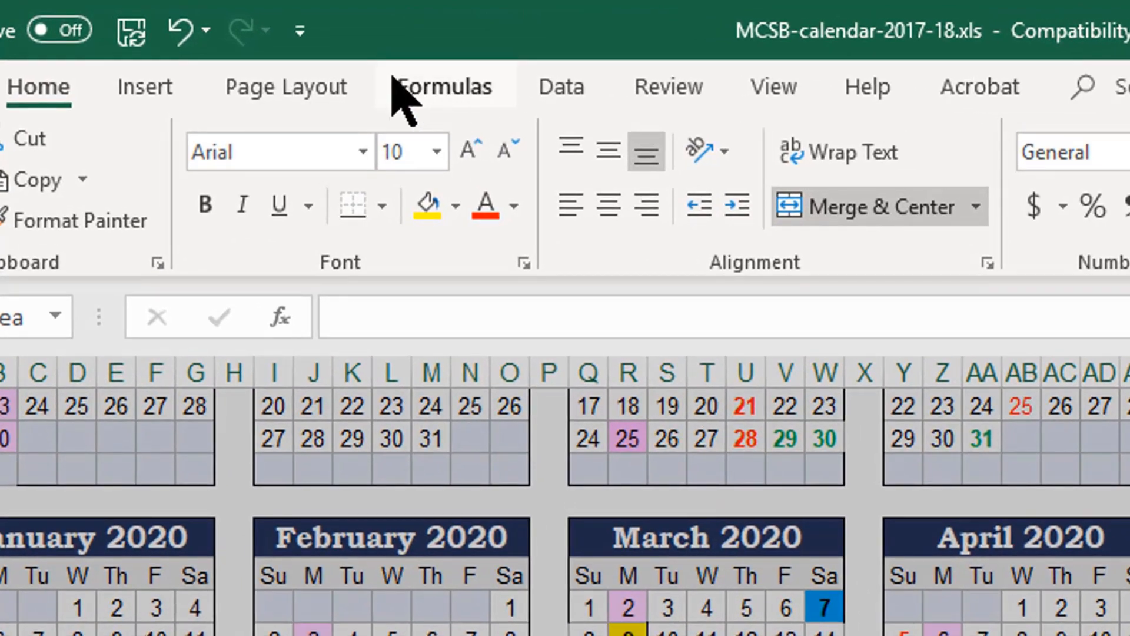
{"action": "left_click", "coordinate": [323, 89]}
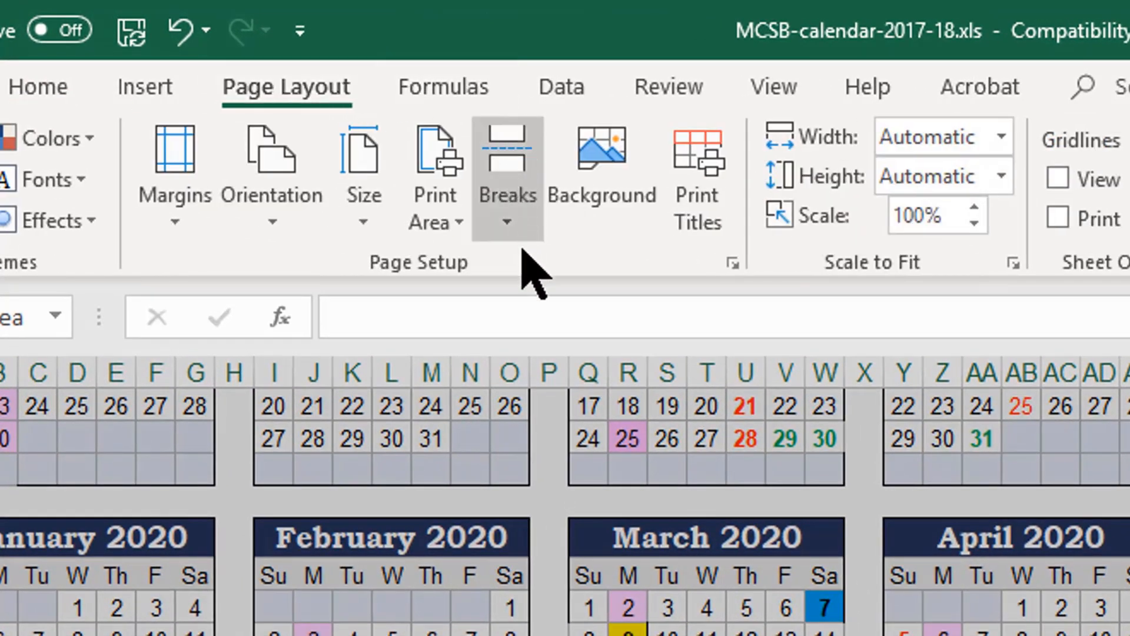
{"action": "left_click", "coordinate": [455, 223]}
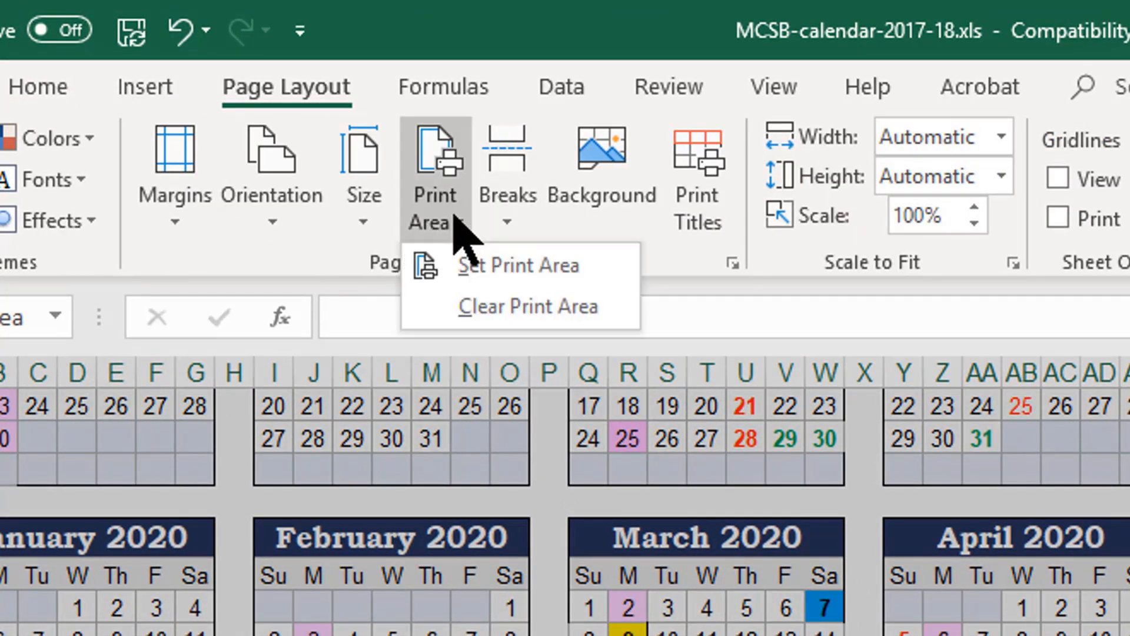
{"action": "left_click", "coordinate": [492, 285]}
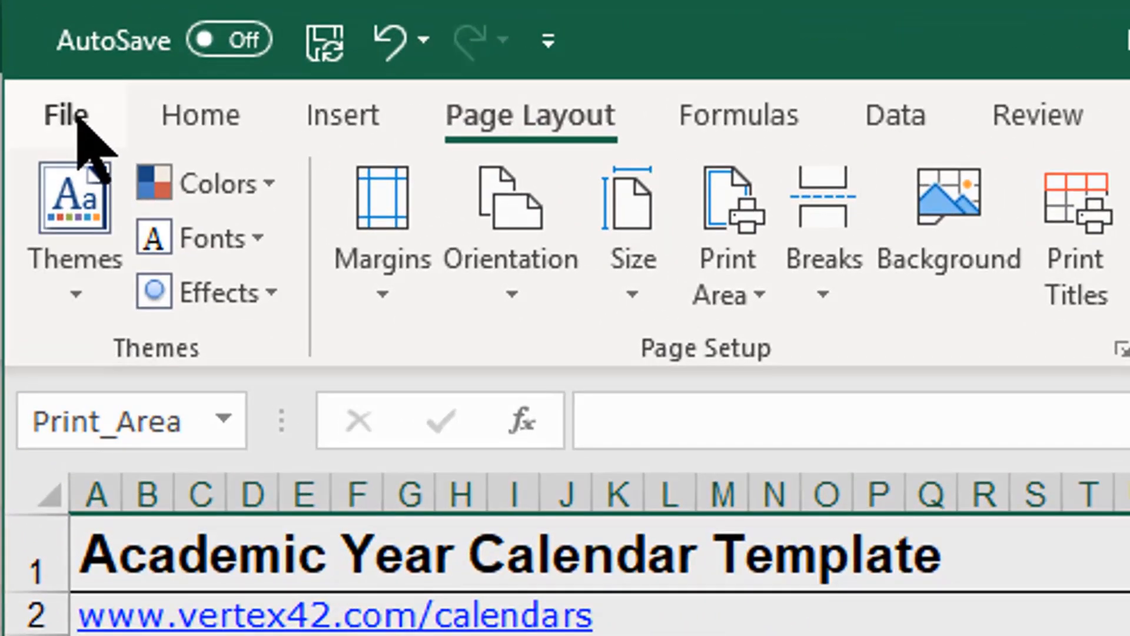
- Open the print preview of the calendar and look through the available printers
{"action": "left_click", "coordinate": [29, 41]}
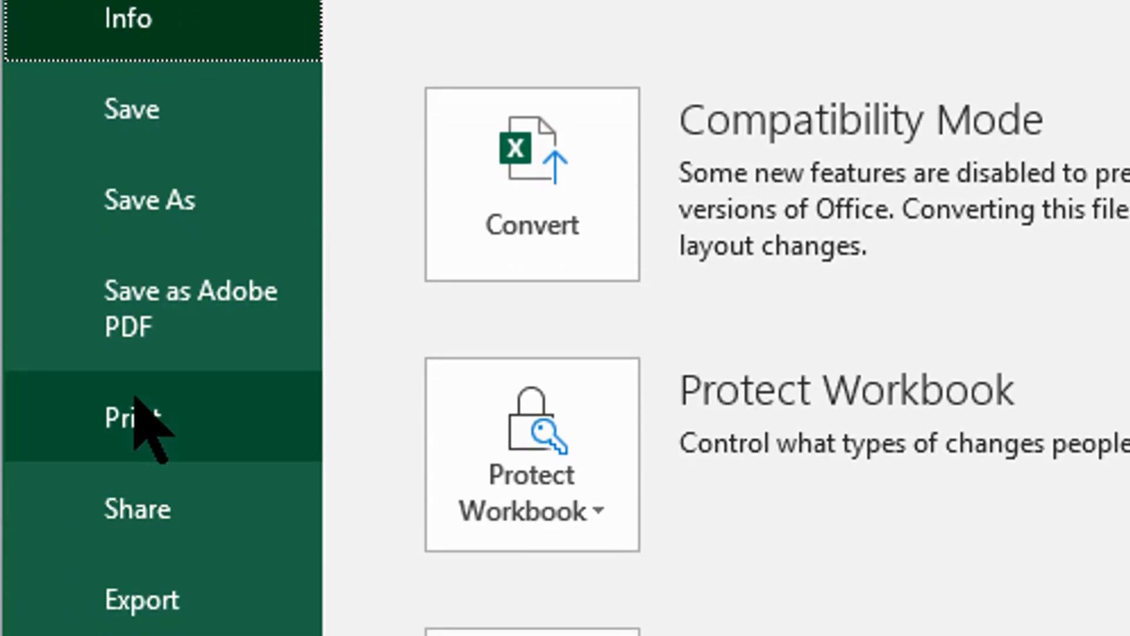
{"action": "left_click", "coordinate": [134, 402]}
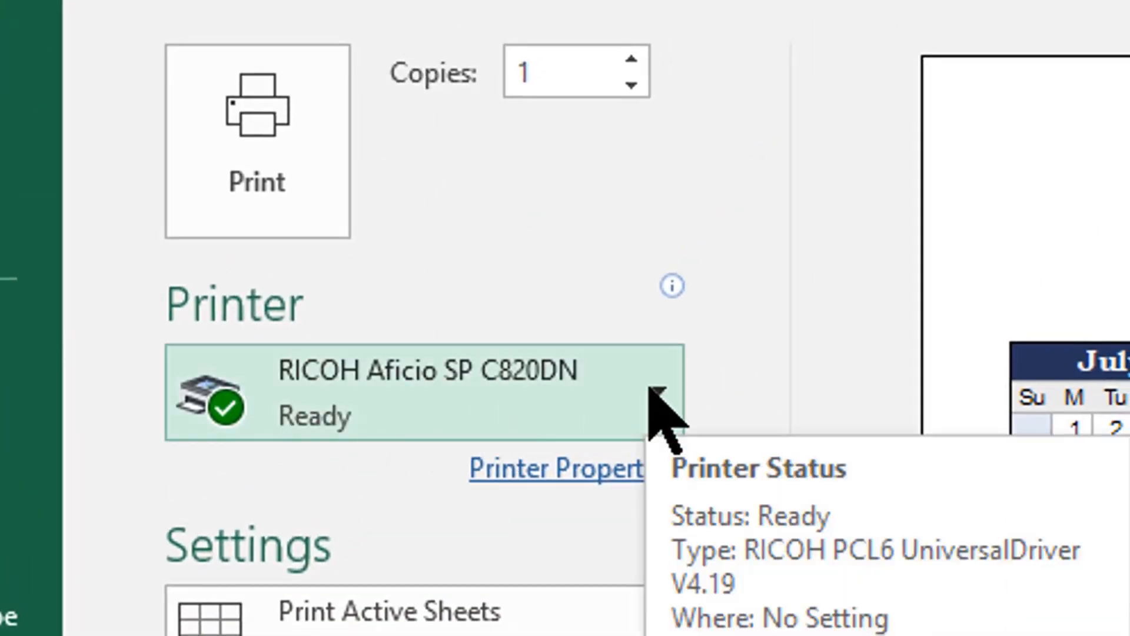
{"action": "left_click", "coordinate": [652, 388]}
{"action": "left_click", "coordinate": [326, 515]}
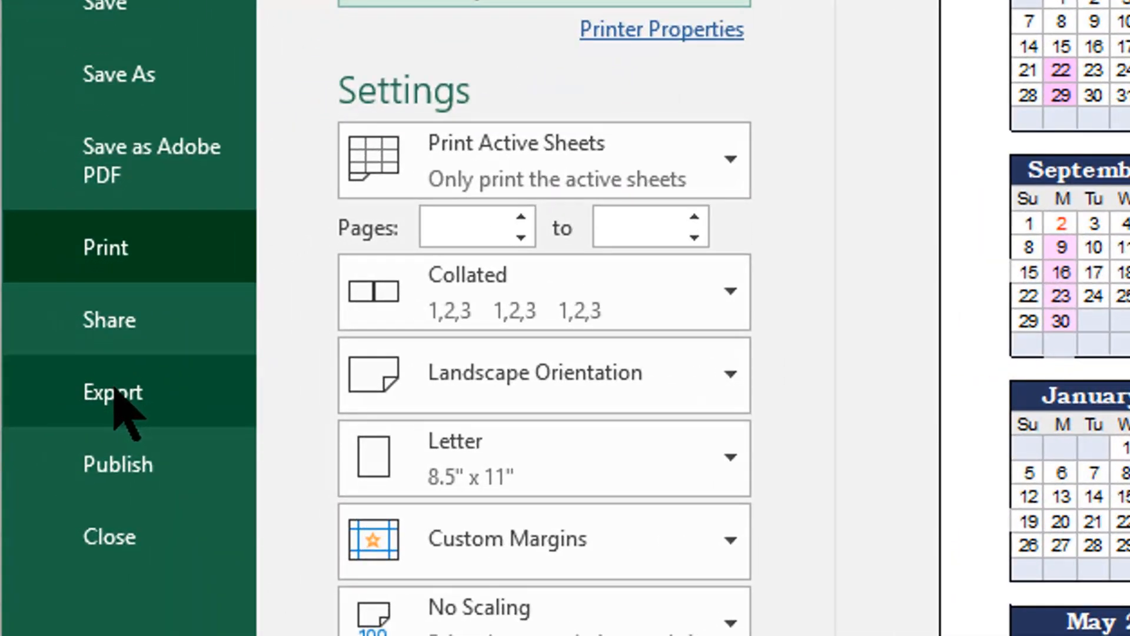
- Start a PDF/XPS export of the calendar and choose the OneDrive folder Band > Docs > Calendars as its destination
{"action": "left_click", "coordinate": [115, 393]}
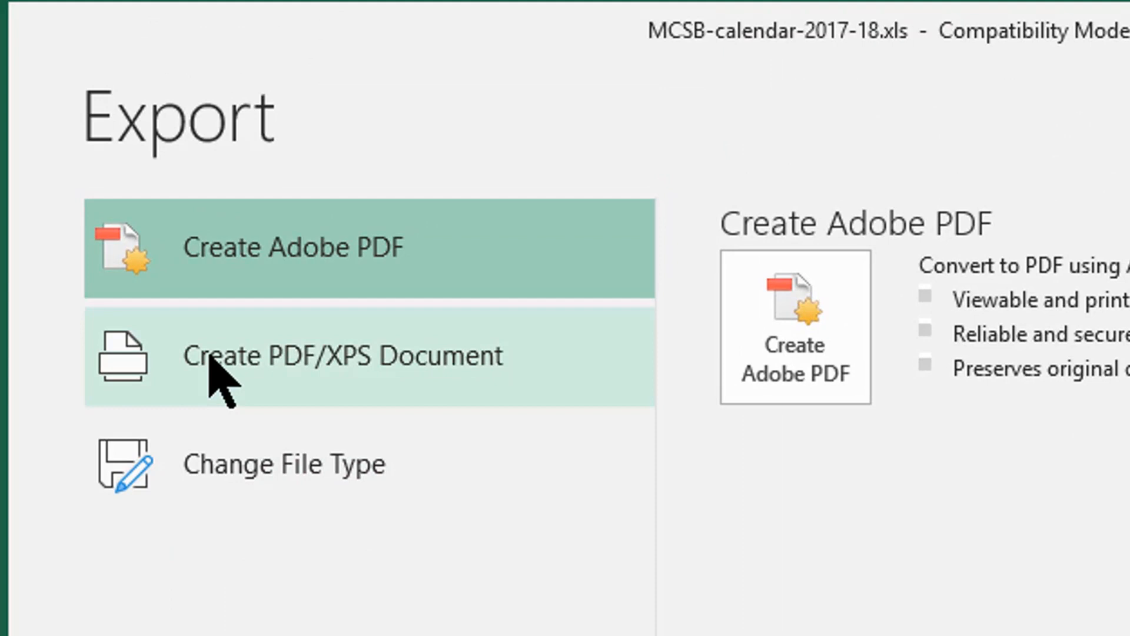
{"action": "left_click", "coordinate": [246, 356]}
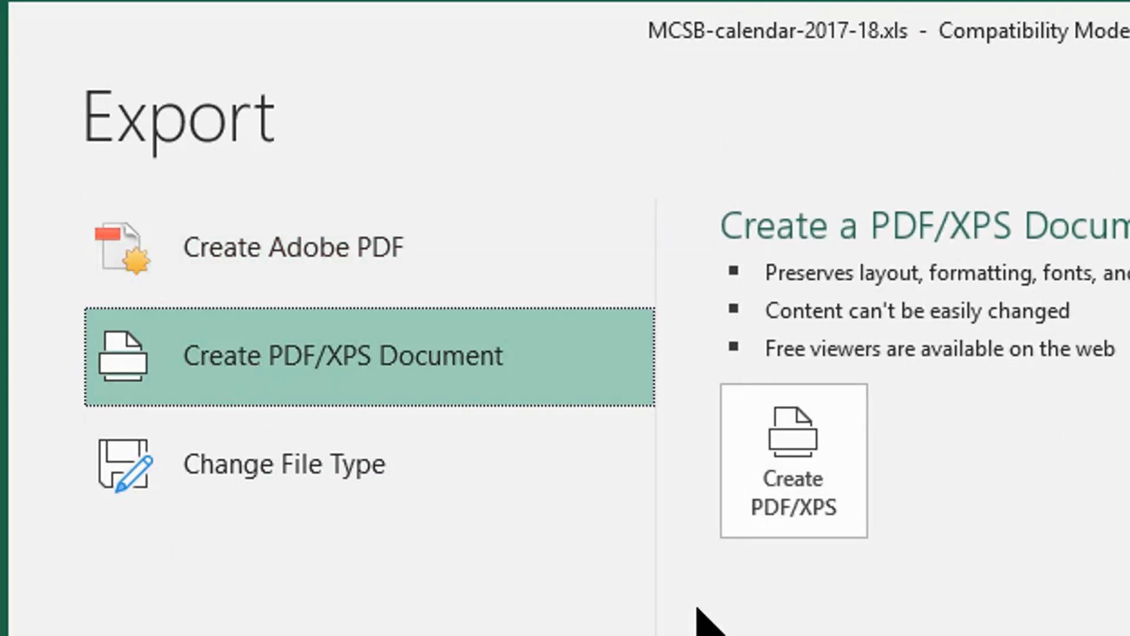
{"action": "left_click", "coordinate": [765, 474]}
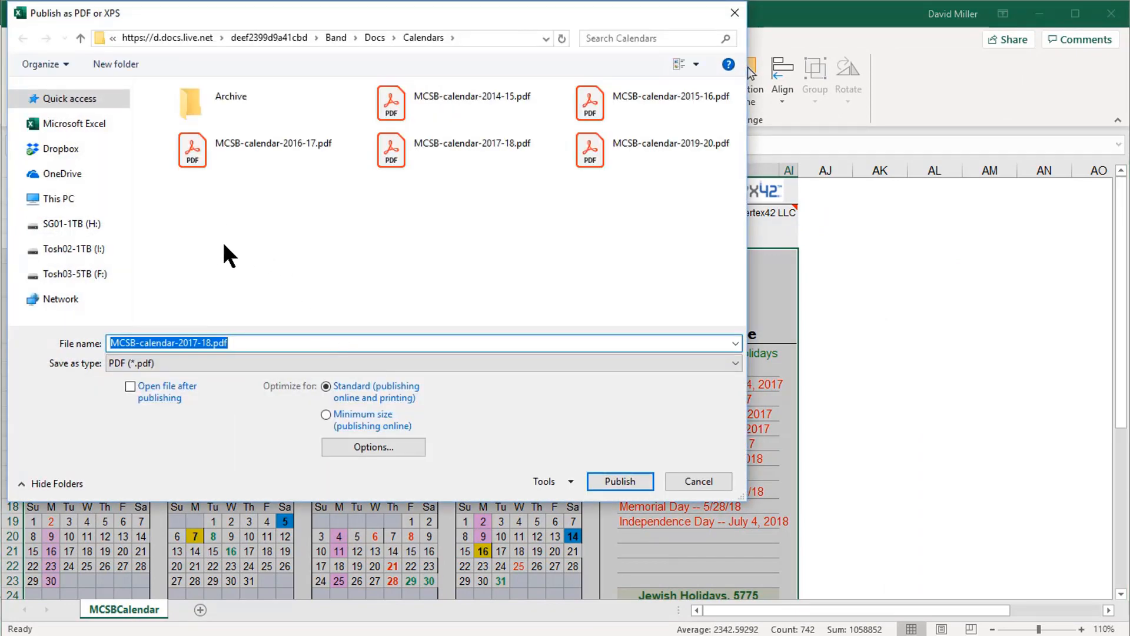
{"action": "left_click", "coordinate": [47, 174]}
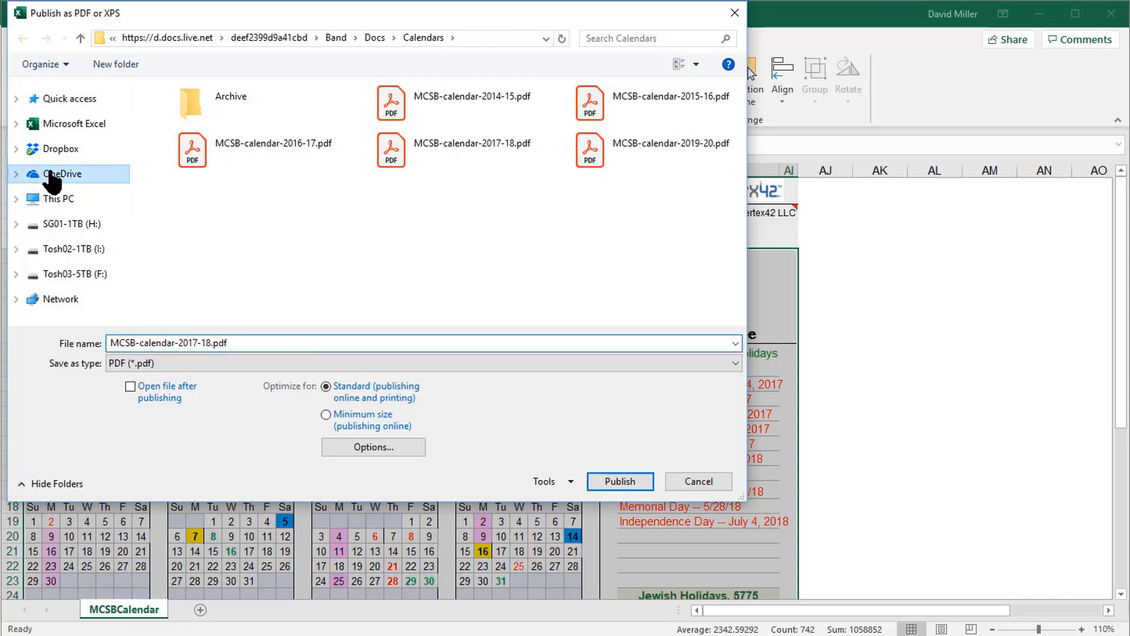
{"action": "left_click", "coordinate": [171, 105]}
{"action": "double_click", "coordinate": [171, 105]}
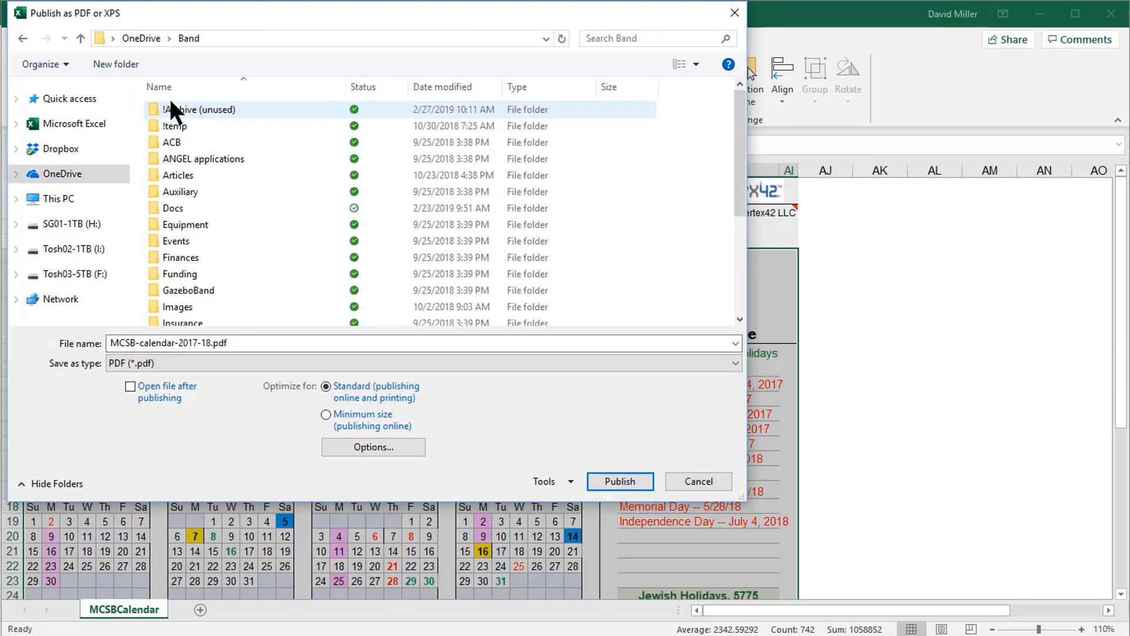
{"action": "double_click", "coordinate": [186, 204]}
{"action": "double_click", "coordinate": [179, 174]}
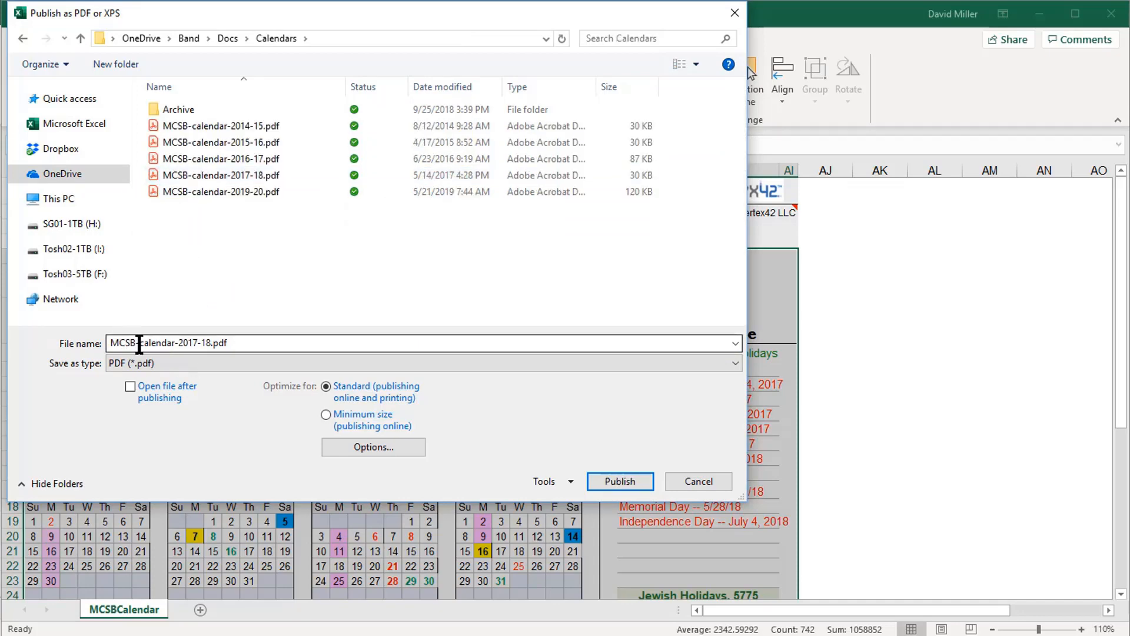
- Name the PDF MCSB-calendar-2019-20b.pdf, based on the existing 2019-20 file name, and publish it
{"action": "double_click", "coordinate": [193, 346]}
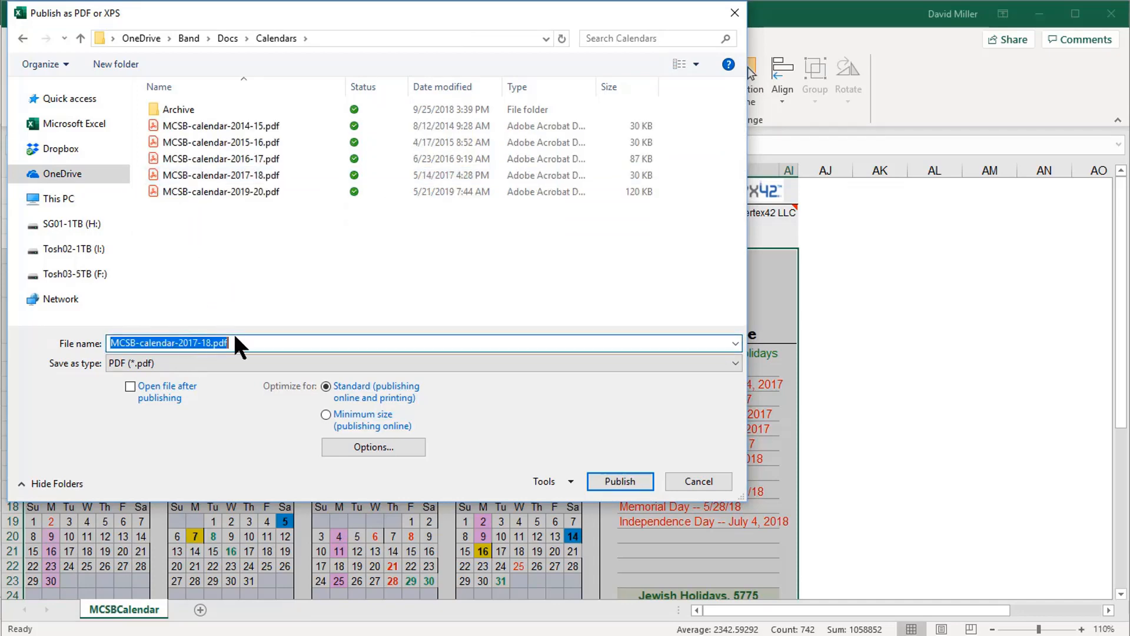
{"action": "left_click", "coordinate": [219, 191]}
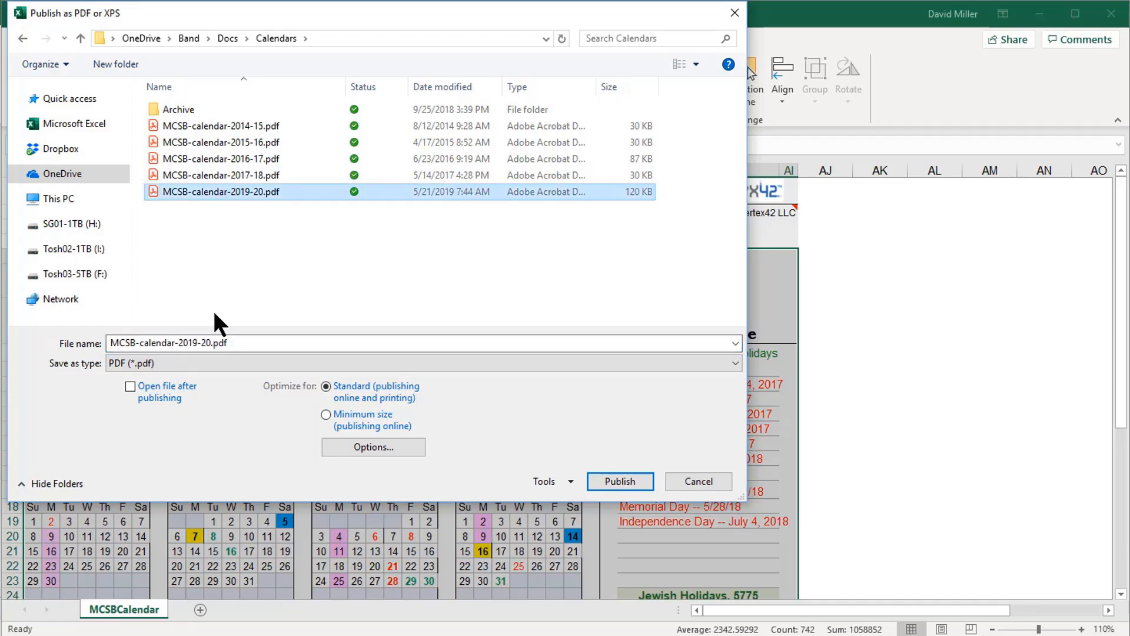
{"action": "left_click", "coordinate": [246, 345]}
{"action": "left_click", "coordinate": [243, 346]}
{"action": "key", "text": "Left"}
{"action": "key", "text": "Left"}
{"action": "key", "text": "Left"}
{"action": "key", "text": "Left"}
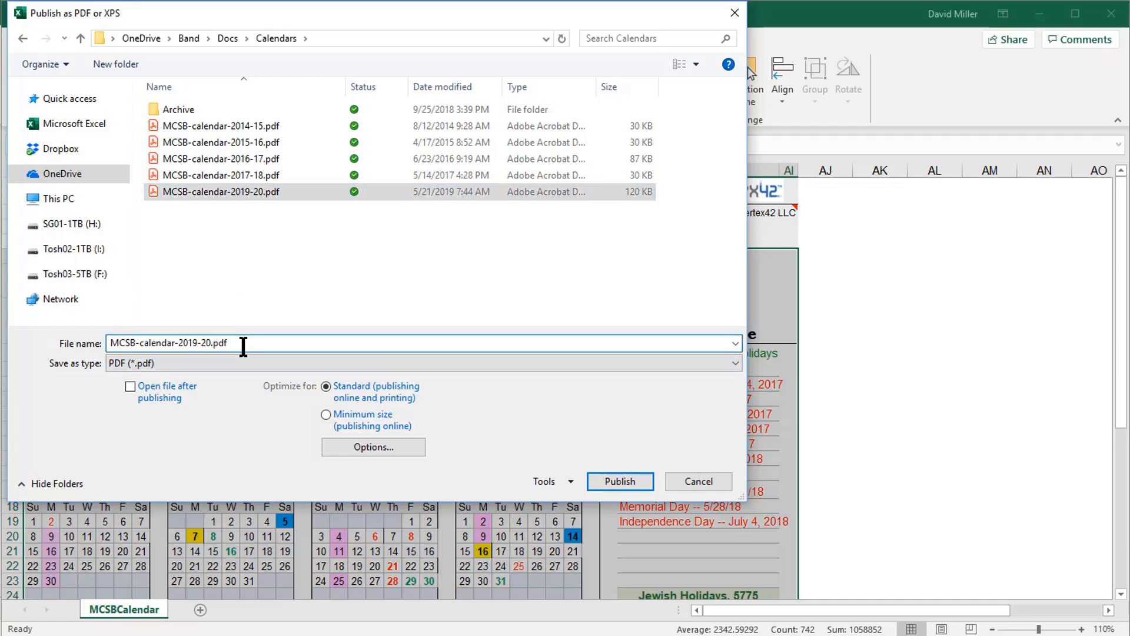
{"action": "type", "text": "b"}
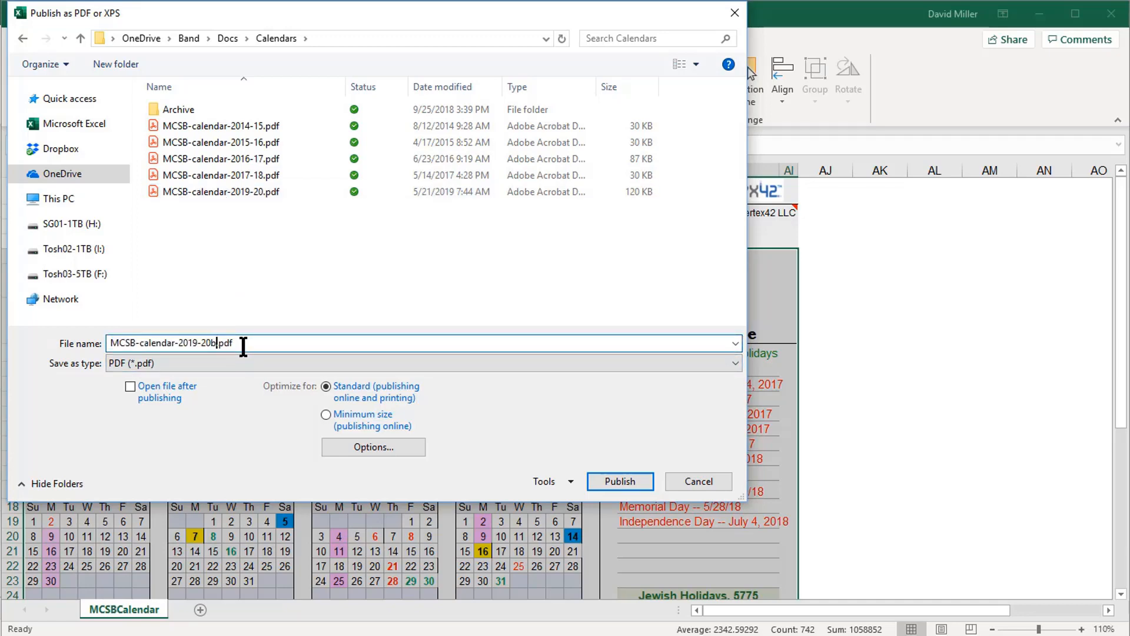
{"action": "key", "text": "Return"}
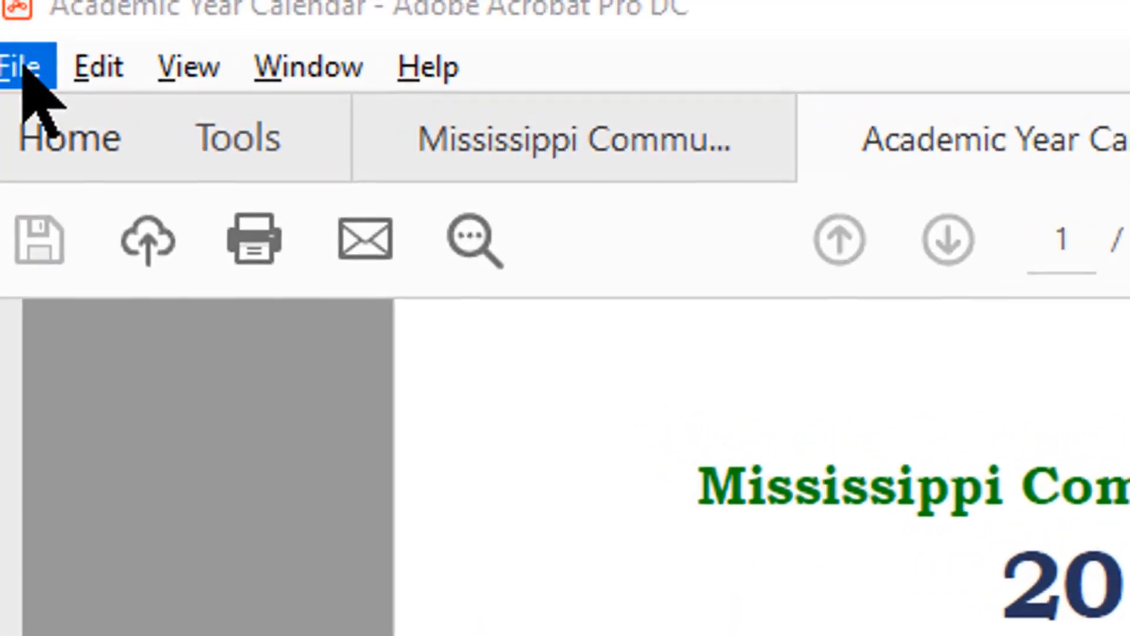
- In Adobe Acrobat, export the calendar PDF as a JPEG image named MCSB-calendar-2019-20b.jpg in the Calendars folder
{"action": "left_click", "coordinate": [22, 69]}
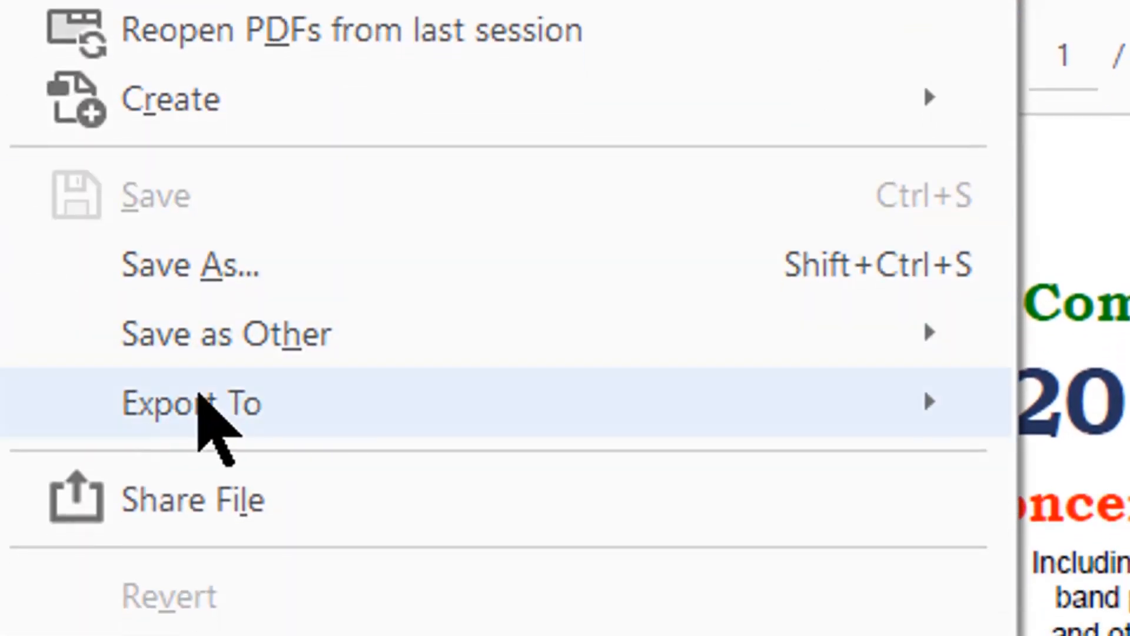
{"action": "mouse_move", "coordinate": [207, 581]}
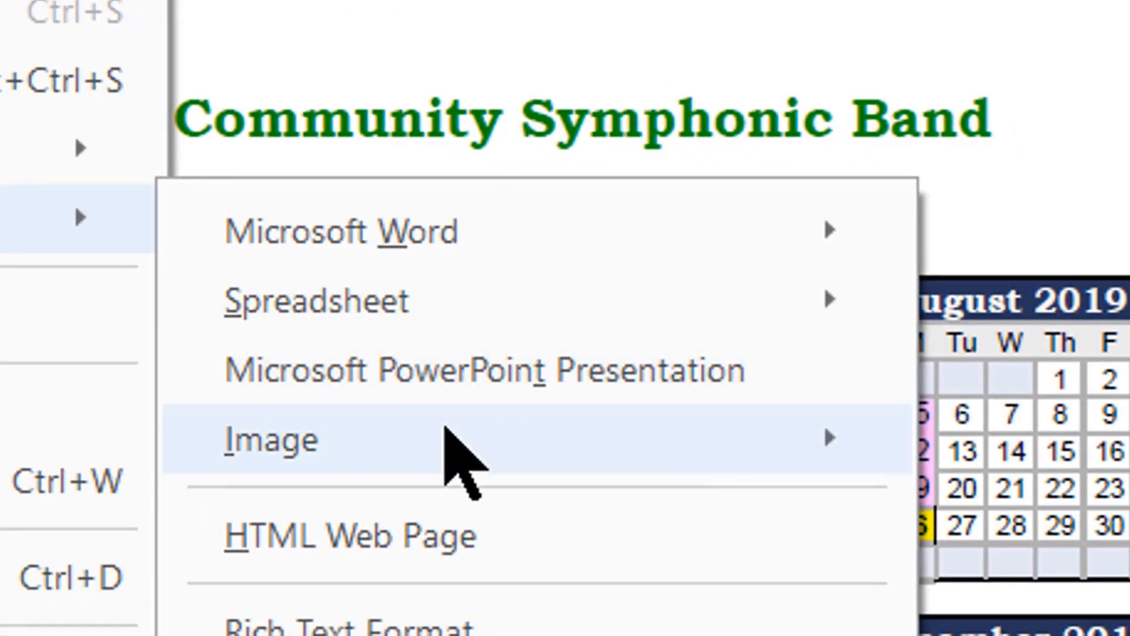
{"action": "mouse_move", "coordinate": [816, 524]}
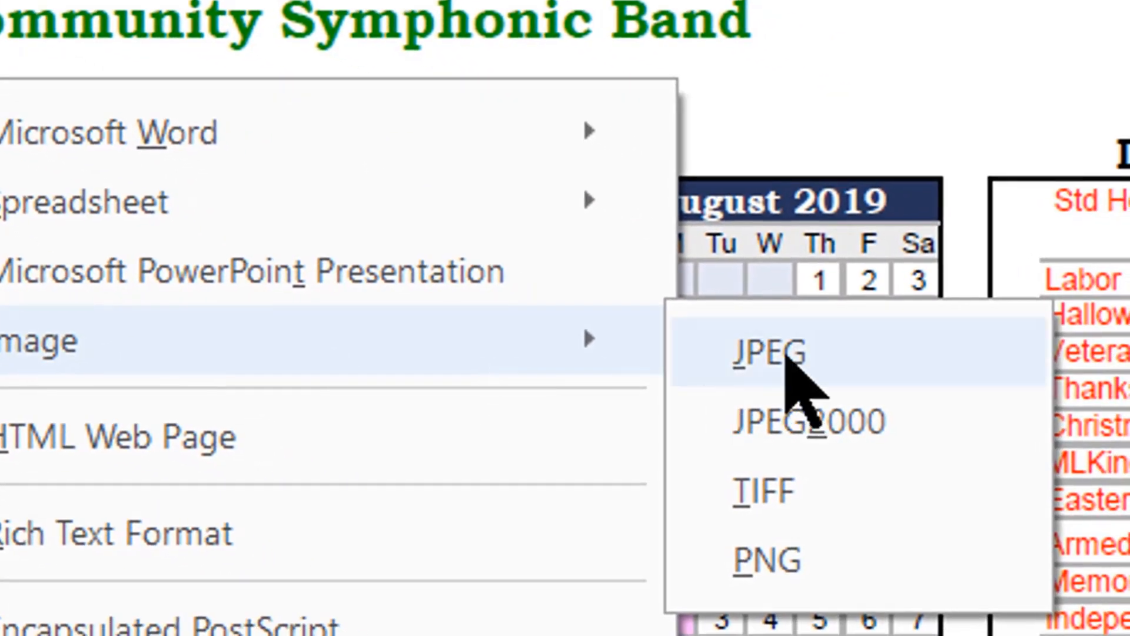
{"action": "left_click", "coordinate": [788, 367]}
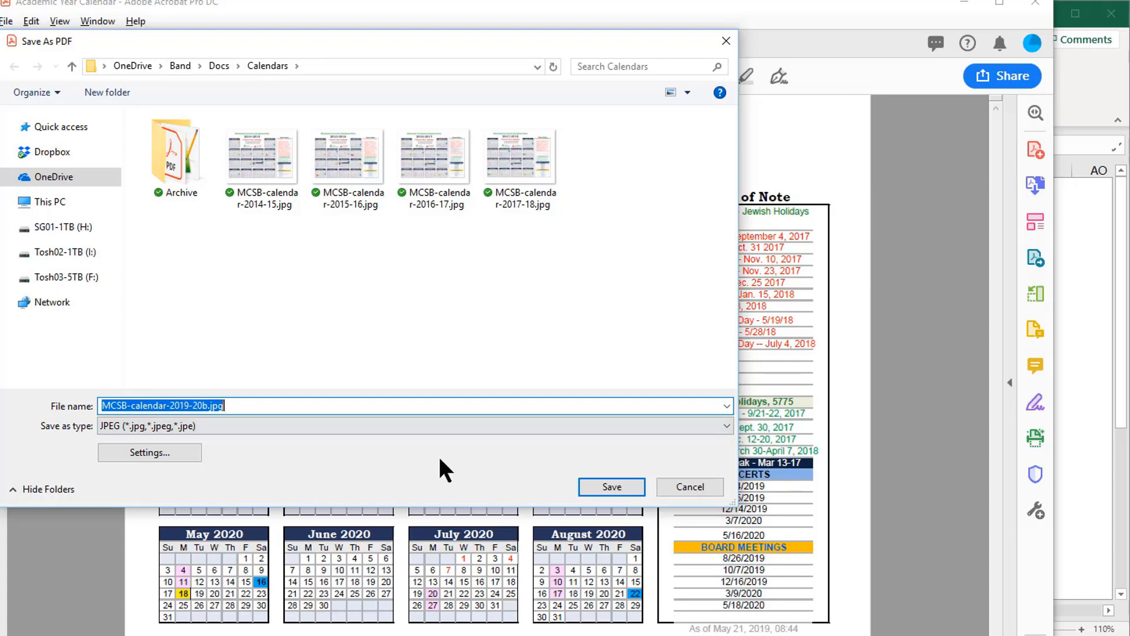
{"action": "left_click", "coordinate": [603, 486]}
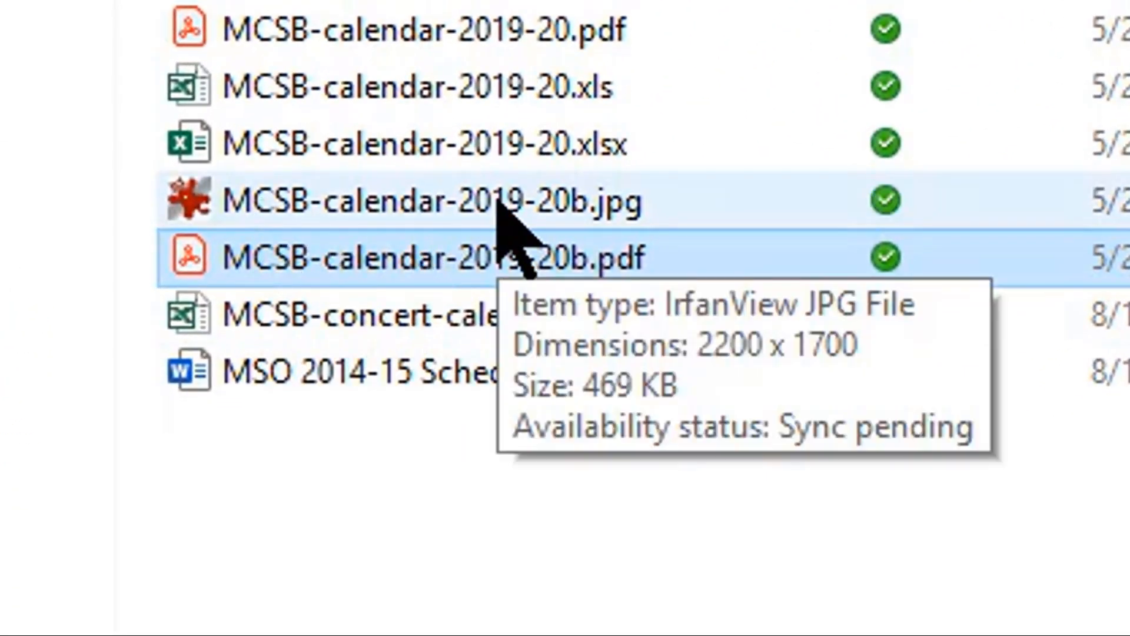
- Open MCSB-calendar-2019-20b.jpg from the Calendars folder in IrfanView to check the exported image
{"action": "double_click", "coordinate": [499, 203]}
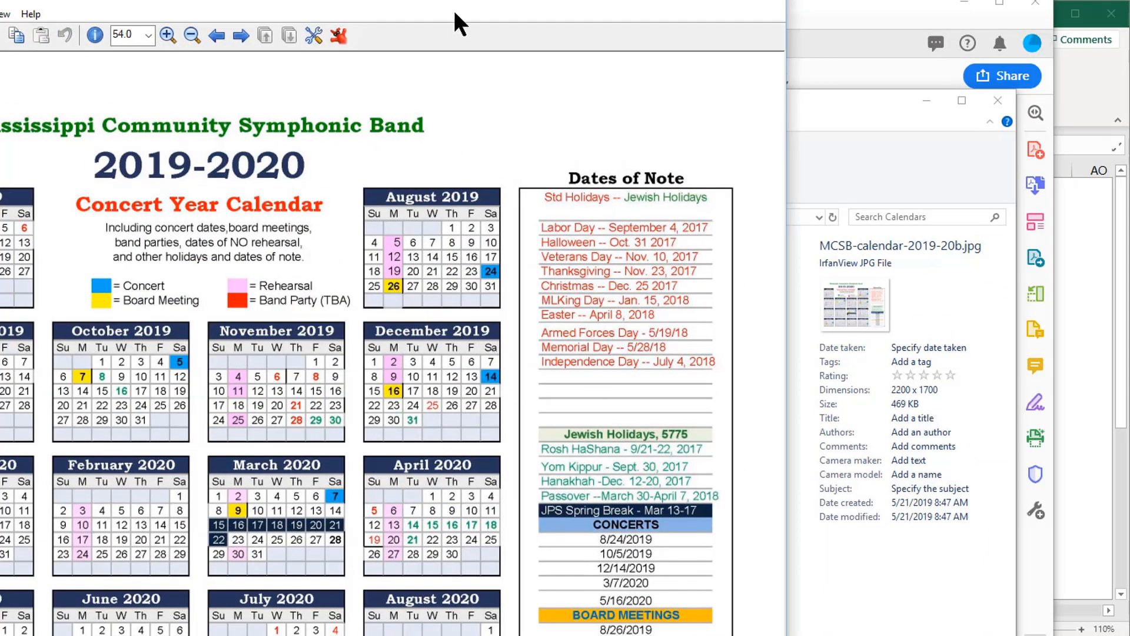
{"action": "left_click", "coordinate": [767, 2]}
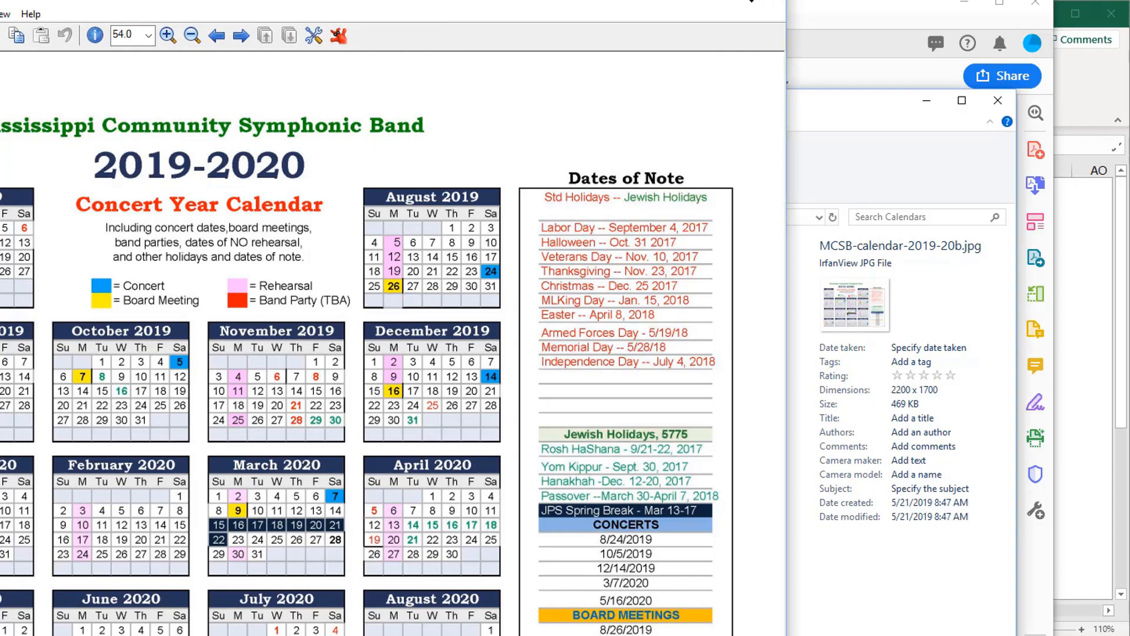